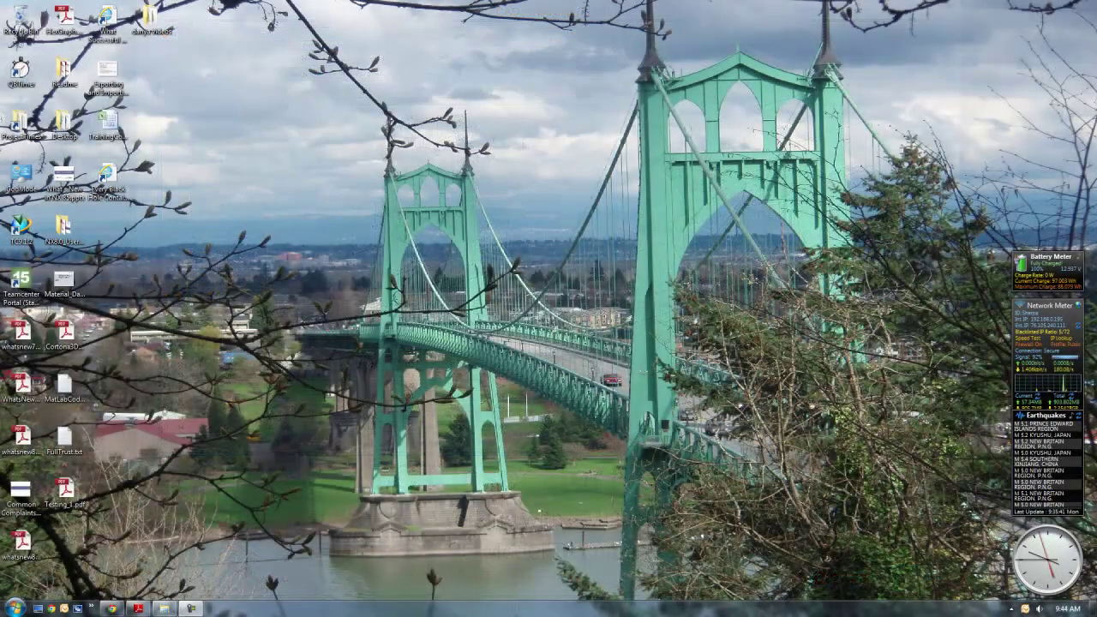
Launch BCT Inspector Neutral from Start > All Programs > BCT > BCT Inspector Suite v15.1.0 (x64).
{"action": "left_click", "coordinate": [17, 610]}
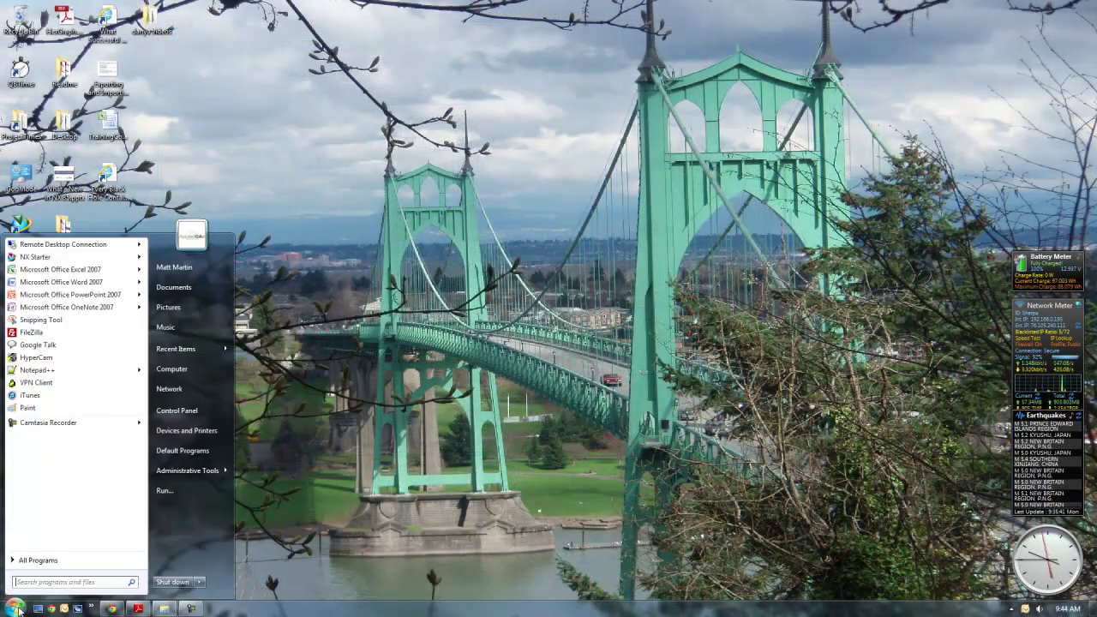
{"action": "left_click", "coordinate": [34, 561]}
{"action": "left_click", "coordinate": [34, 433]}
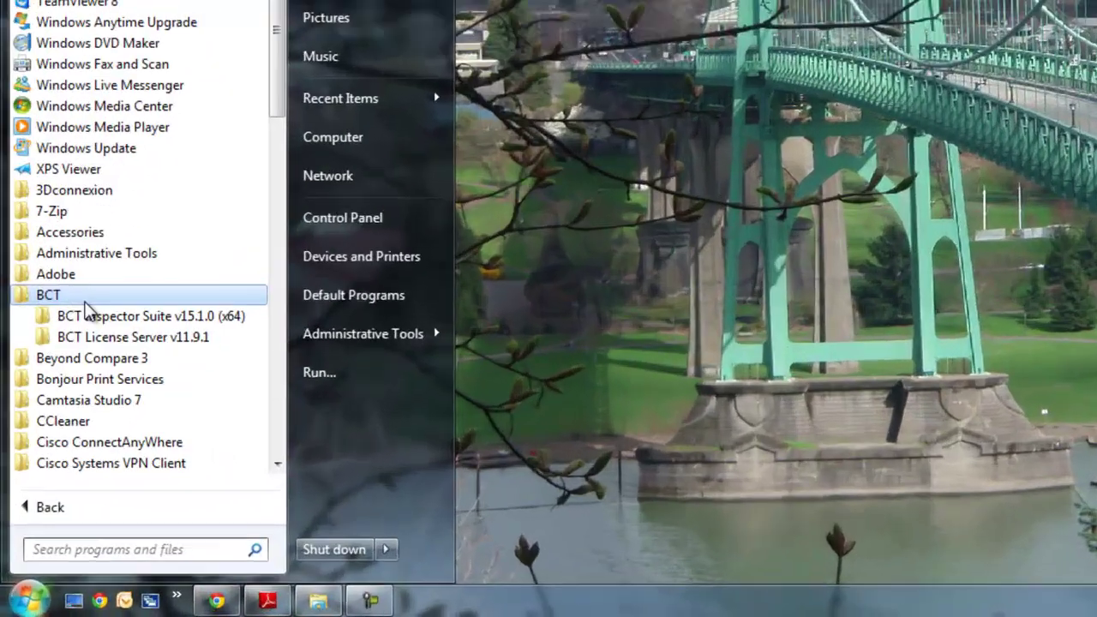
{"action": "left_click", "coordinate": [152, 263]}
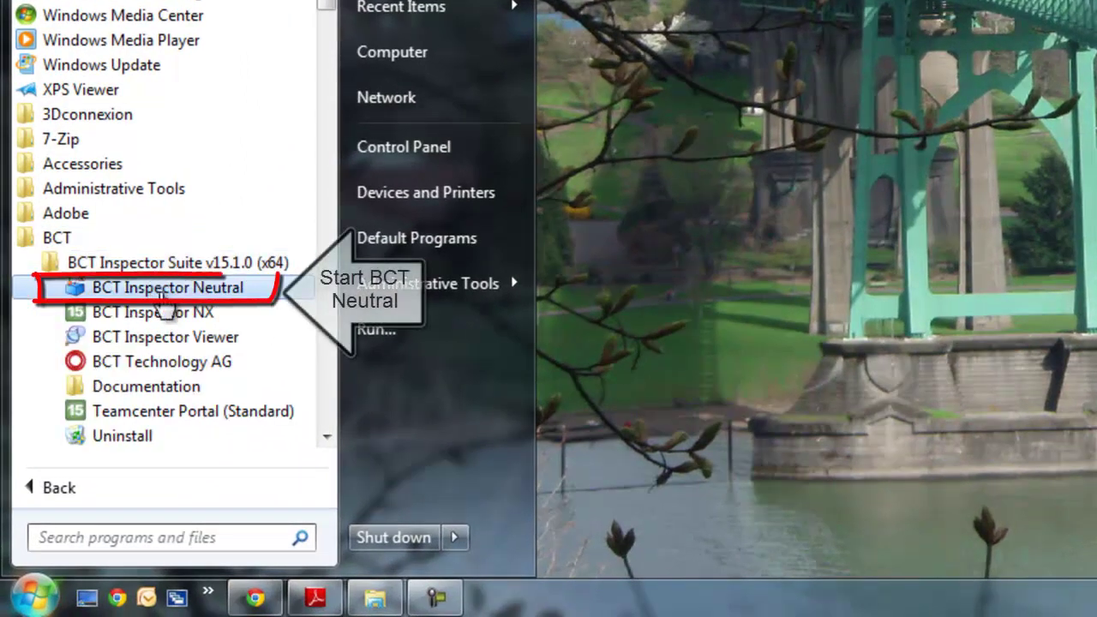
{"action": "left_click", "coordinate": [162, 291]}
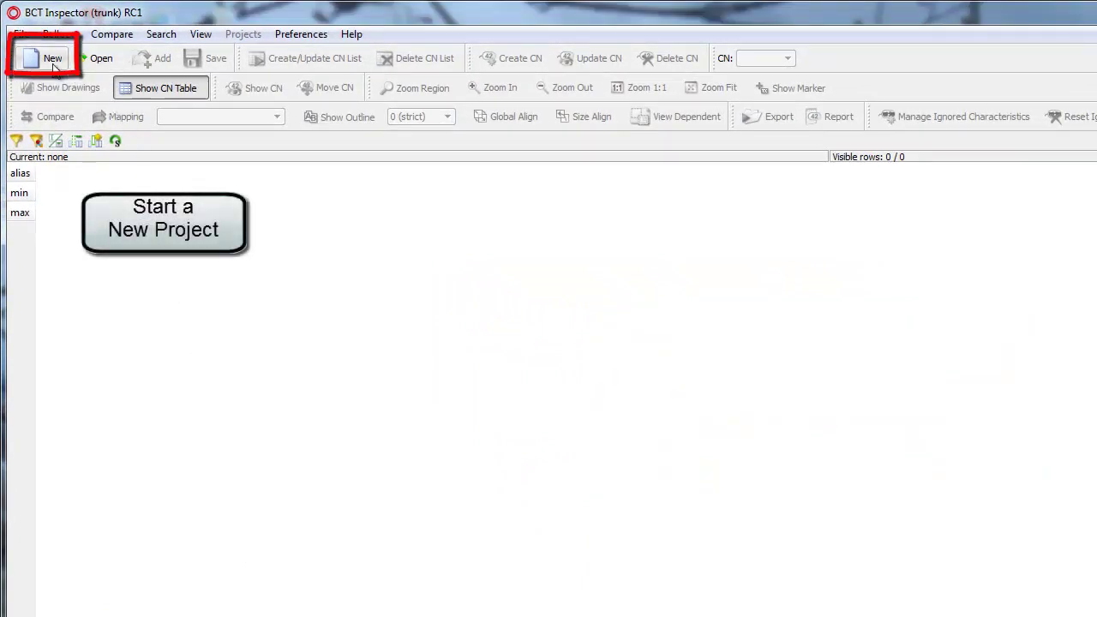
Start a new project with the Casting\casting.jt model.
{"action": "left_click", "coordinate": [53, 64]}
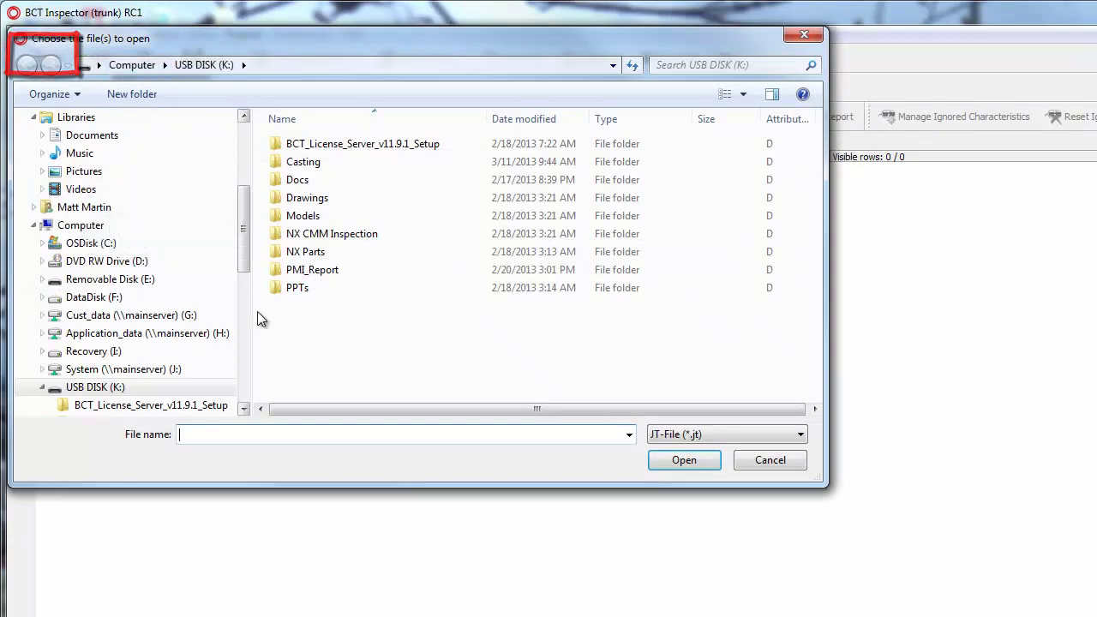
{"action": "double_click", "coordinate": [309, 162]}
{"action": "left_click", "coordinate": [306, 147]}
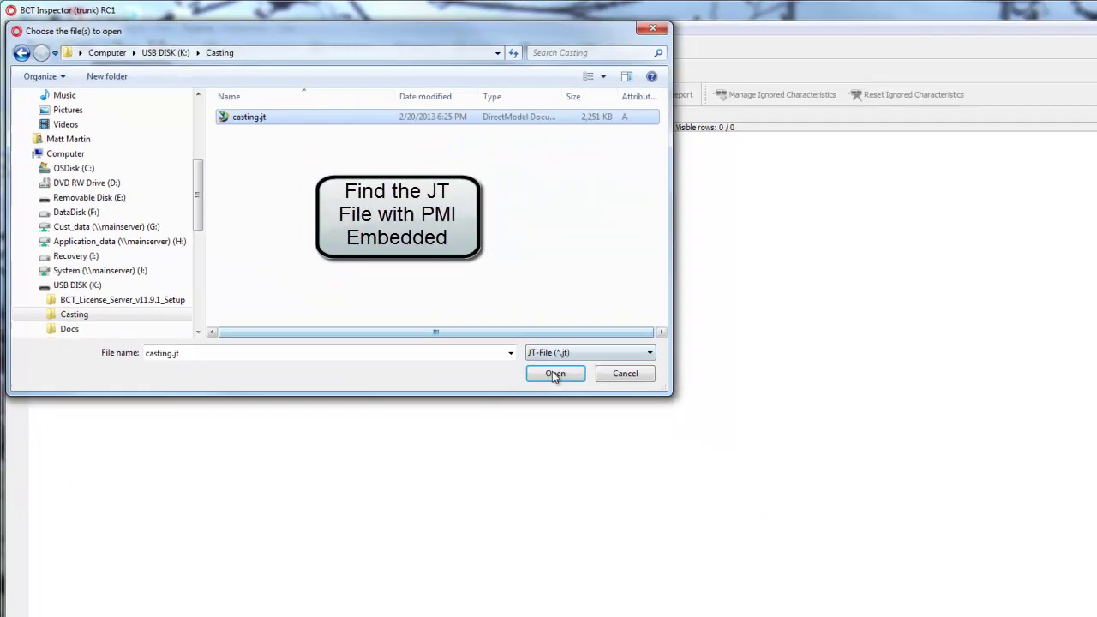
{"action": "left_click", "coordinate": [683, 460]}
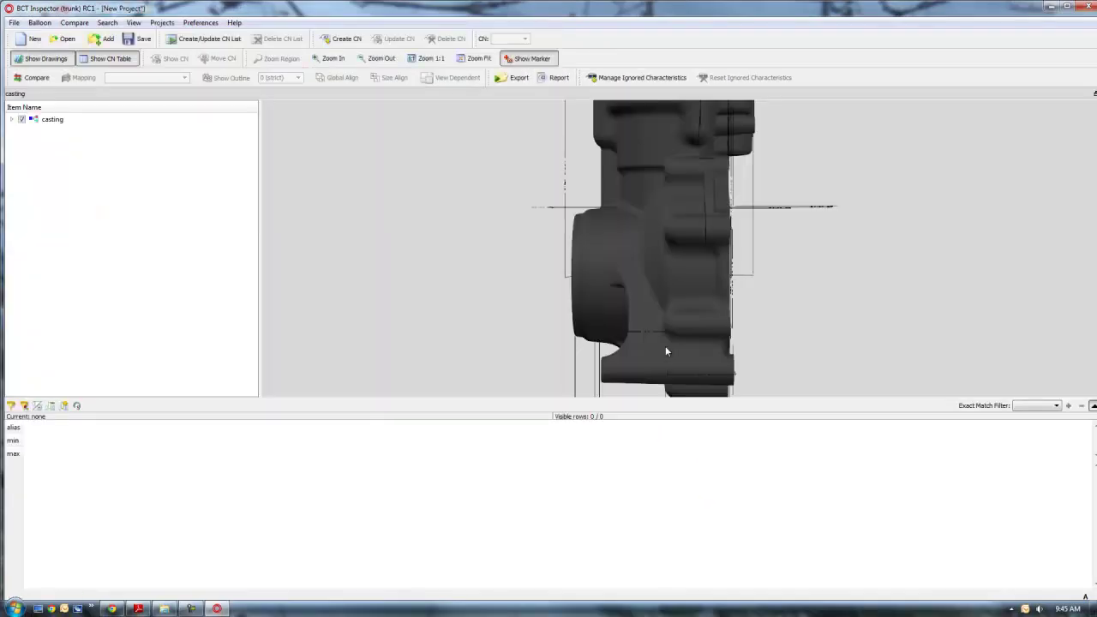
Rotate and zoom in on the casting, then select the Ø75.32 diameter dimension.
{"action": "left_click_drag", "start_coordinate": [767, 299], "coordinate": [886, 281]}
{"action": "left_click_drag", "start_coordinate": [712, 210], "coordinate": [485, 246]}
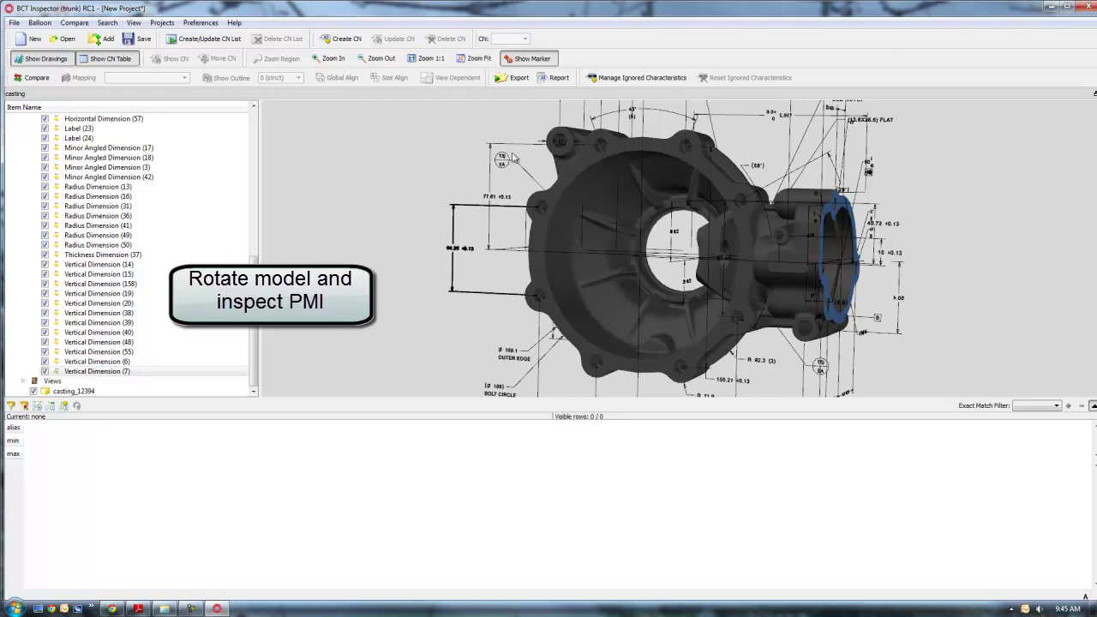
{"action": "mouse_move", "coordinate": [799, 254]}
{"action": "left_mouse_down"}
{"action": "mouse_move", "coordinate": [783, 256]}
{"action": "mouse_move", "coordinate": [936, 179]}
{"action": "left_mouse_up"}
{"action": "scroll", "coordinate": [935, 179], "scroll_direction": "up", "scroll_amount": 5}
{"action": "mouse_move", "coordinate": [894, 183]}
{"action": "middle_mouse_down"}
{"action": "mouse_move", "coordinate": [674, 245]}
{"action": "mouse_move", "coordinate": [550, 253]}
{"action": "middle_mouse_up"}
{"action": "scroll", "coordinate": [876, 231], "scroll_direction": "up", "scroll_amount": 2}
{"action": "scroll", "coordinate": [876, 231], "scroll_direction": "up", "scroll_amount": 2}
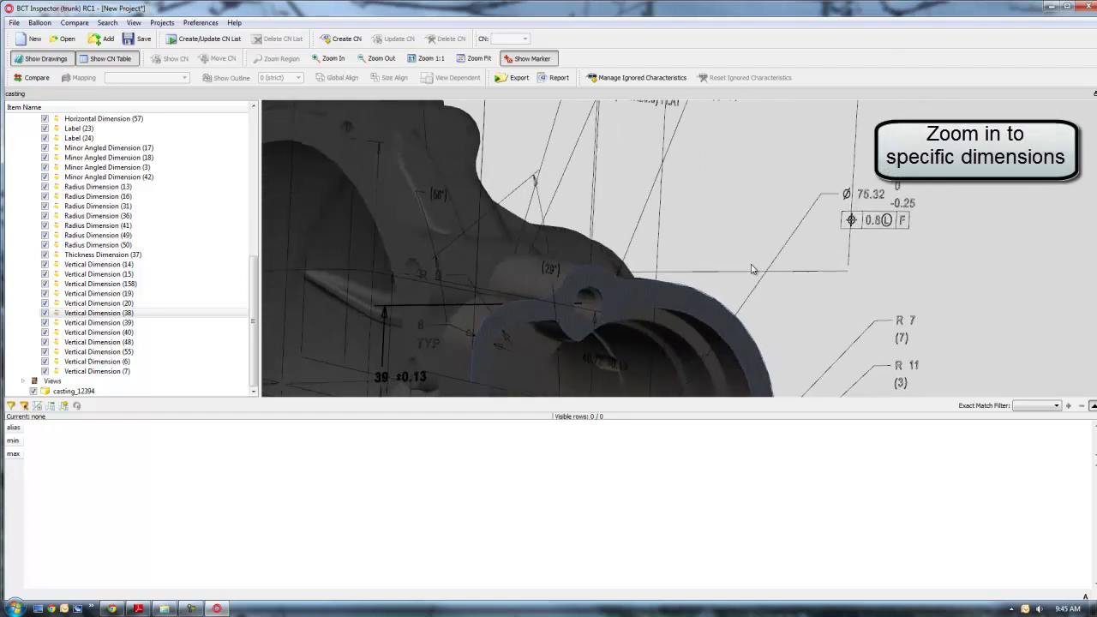
{"action": "left_click", "coordinate": [854, 197]}
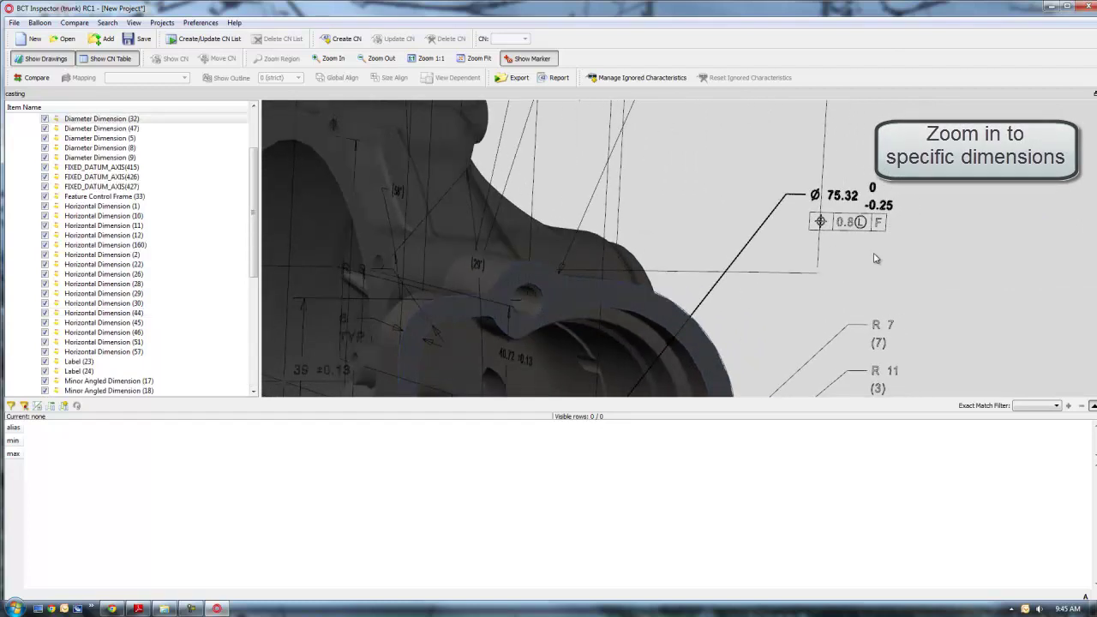
Build the CN list in Metric units and jump to balloon 21's row.
{"action": "left_click", "coordinate": [213, 41]}
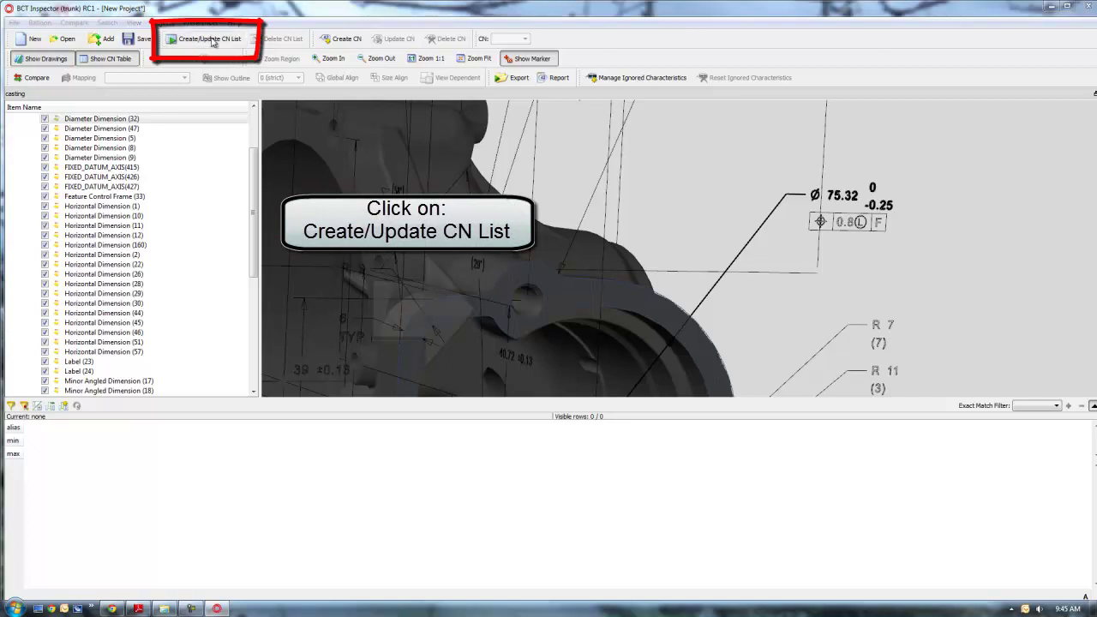
{"action": "left_click", "coordinate": [535, 324]}
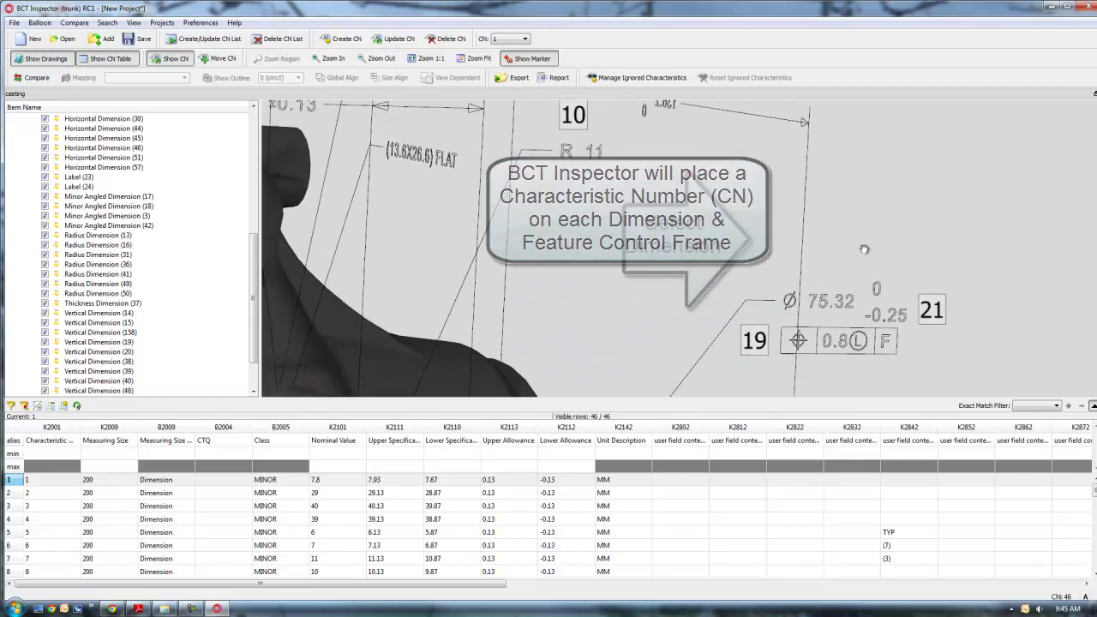
{"action": "left_click", "coordinate": [826, 247]}
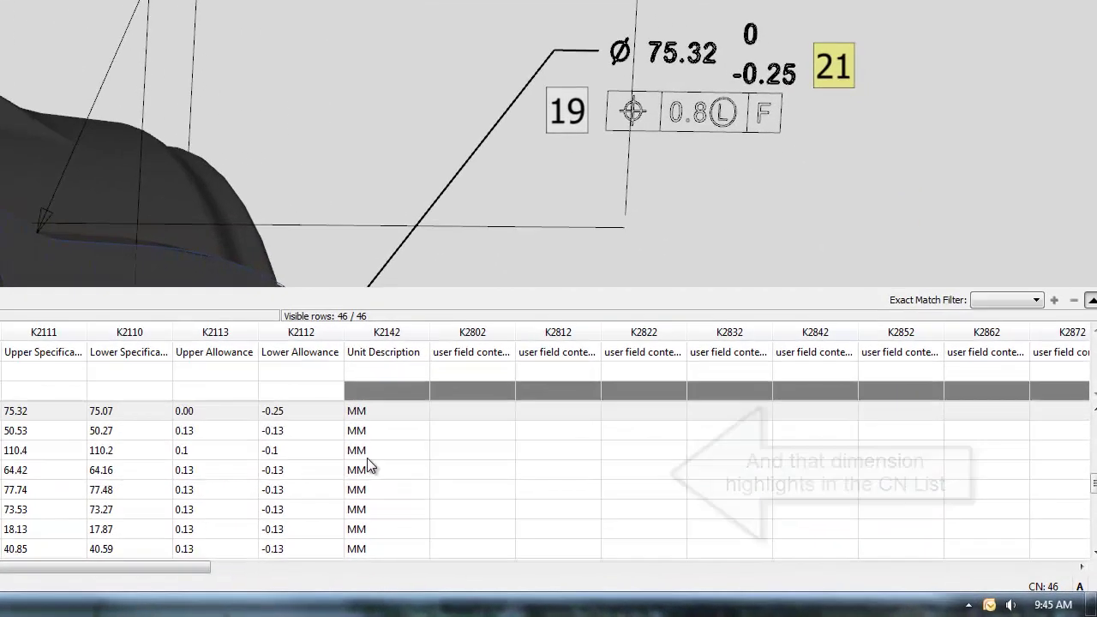
Scroll the CN table and widen the B2504 drawing change status column.
{"action": "left_click_drag", "start_coordinate": [204, 576], "coordinate": [677, 583]}
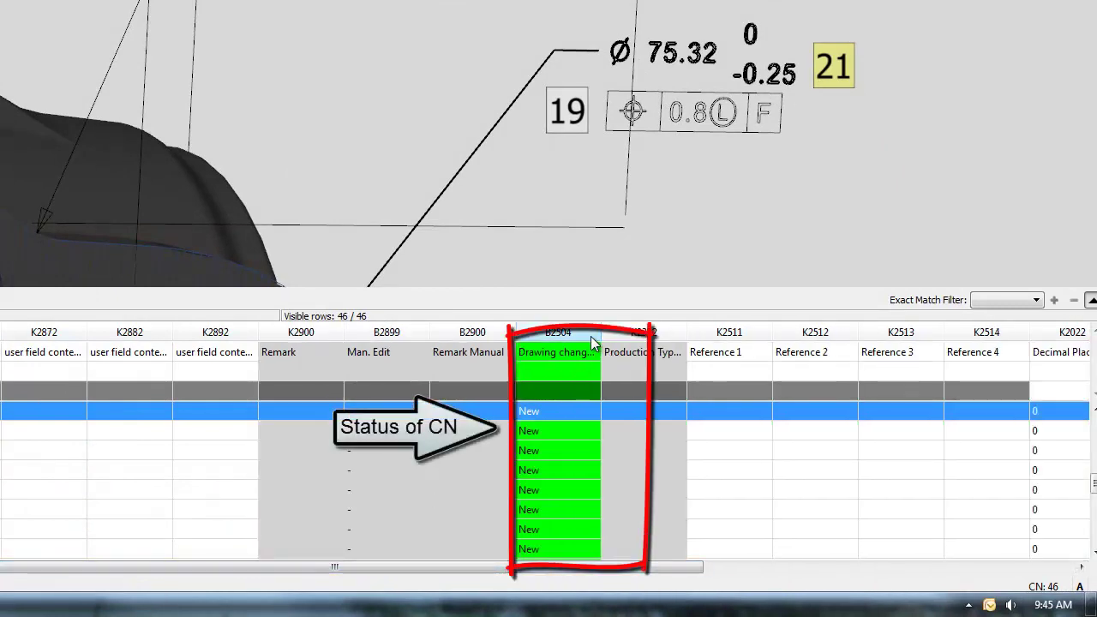
{"action": "left_click_drag", "start_coordinate": [603, 331], "coordinate": [650, 332]}
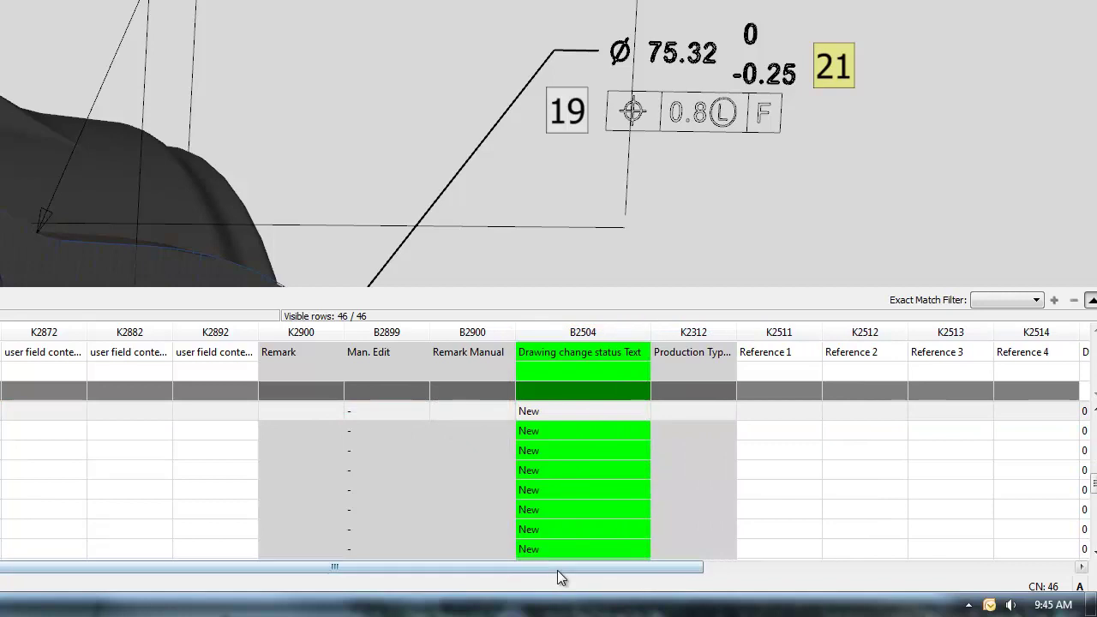
{"action": "left_click_drag", "start_coordinate": [558, 569], "coordinate": [837, 557]}
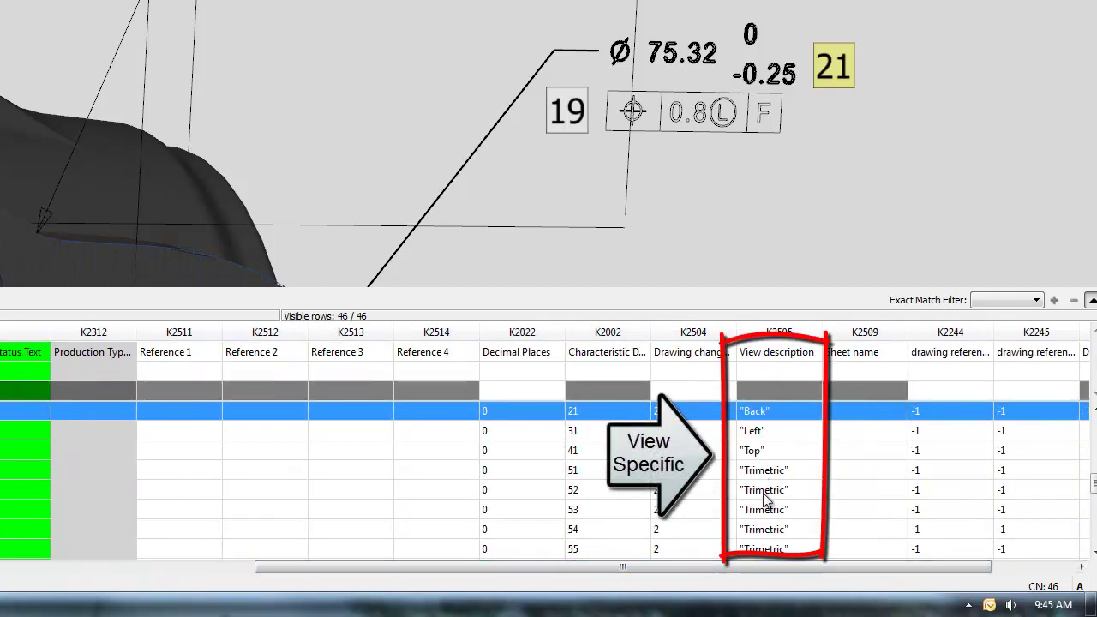
{"action": "left_click_drag", "start_coordinate": [760, 568], "coordinate": [857, 569]}
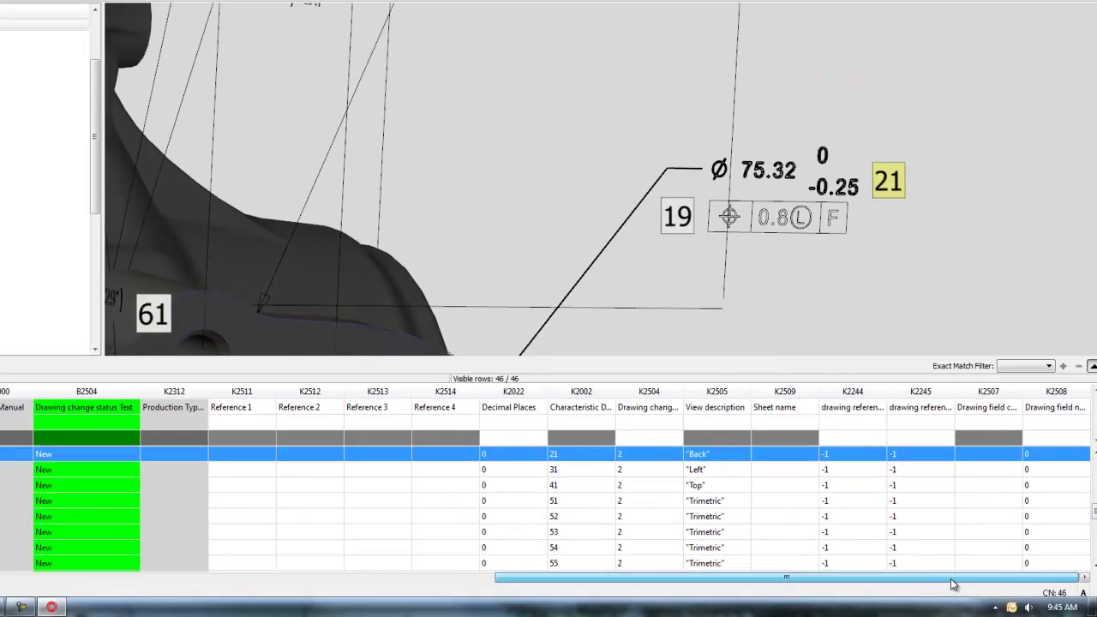
{"action": "left_click_drag", "start_coordinate": [954, 585], "coordinate": [299, 590]}
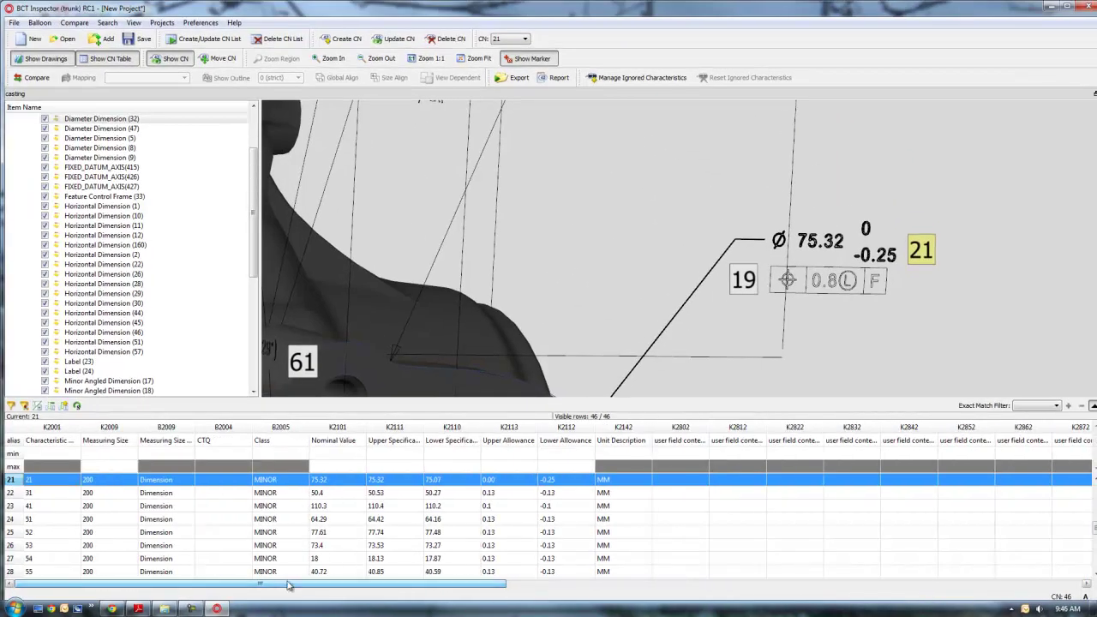
{"action": "scroll", "coordinate": [558, 278], "scroll_direction": "down", "scroll_amount": 5}
{"action": "mouse_move", "coordinate": [564, 312]}
{"action": "left_mouse_down"}
{"action": "mouse_move", "coordinate": [647, 332]}
{"action": "mouse_move", "coordinate": [617, 351]}
{"action": "left_mouse_up"}
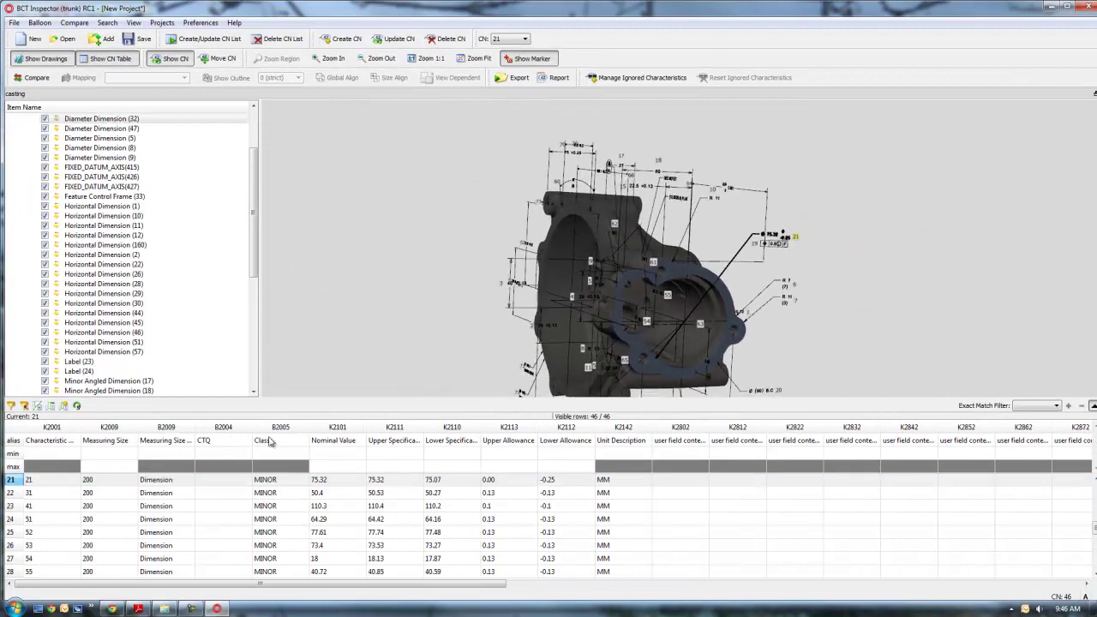
Give characteristic 21 class CRITICAL and measurement tool CMM-NIKON, then commit the edits.
{"action": "left_click", "coordinate": [167, 485]}
{"action": "right_click", "coordinate": [167, 487]}
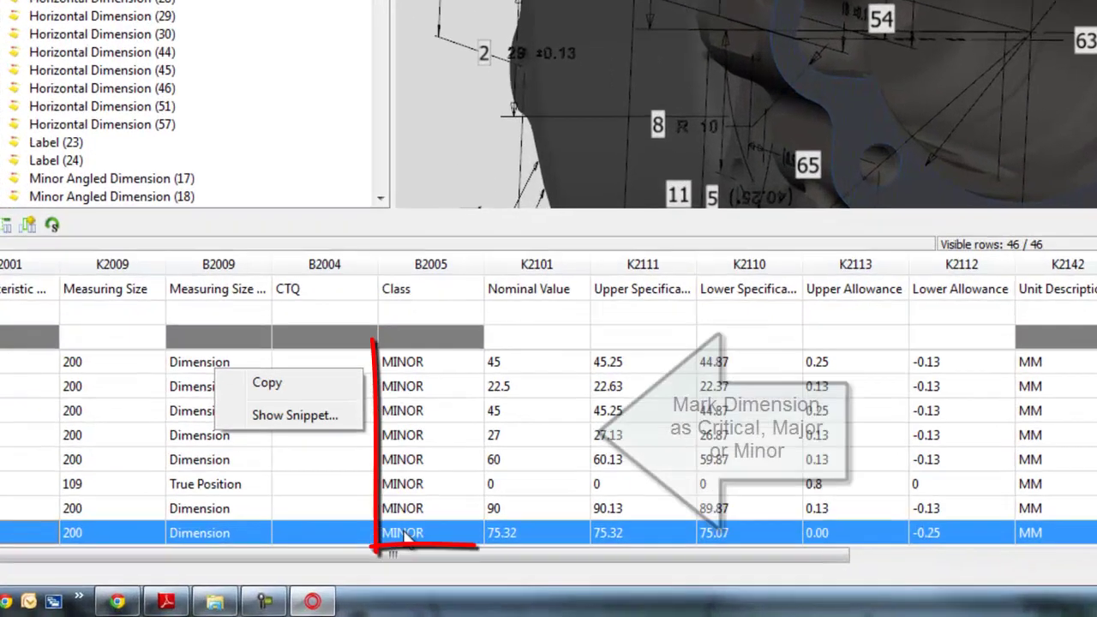
{"action": "scroll", "coordinate": [293, 480], "scroll_direction": "down", "scroll_amount": 3}
{"action": "right_click", "coordinate": [293, 474]}
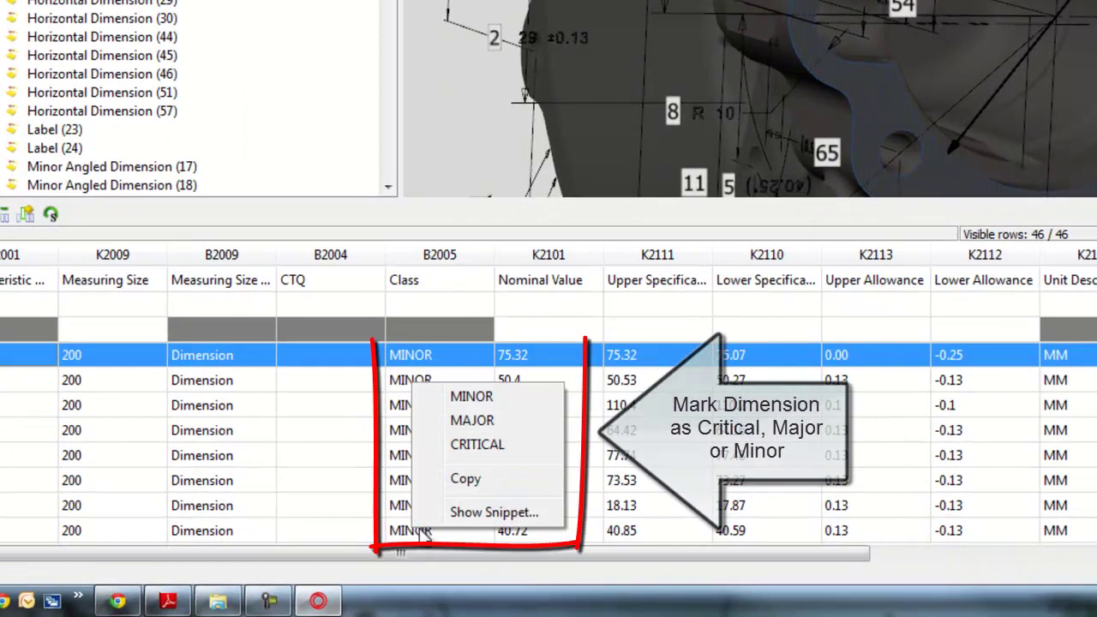
{"action": "left_click", "coordinate": [494, 445]}
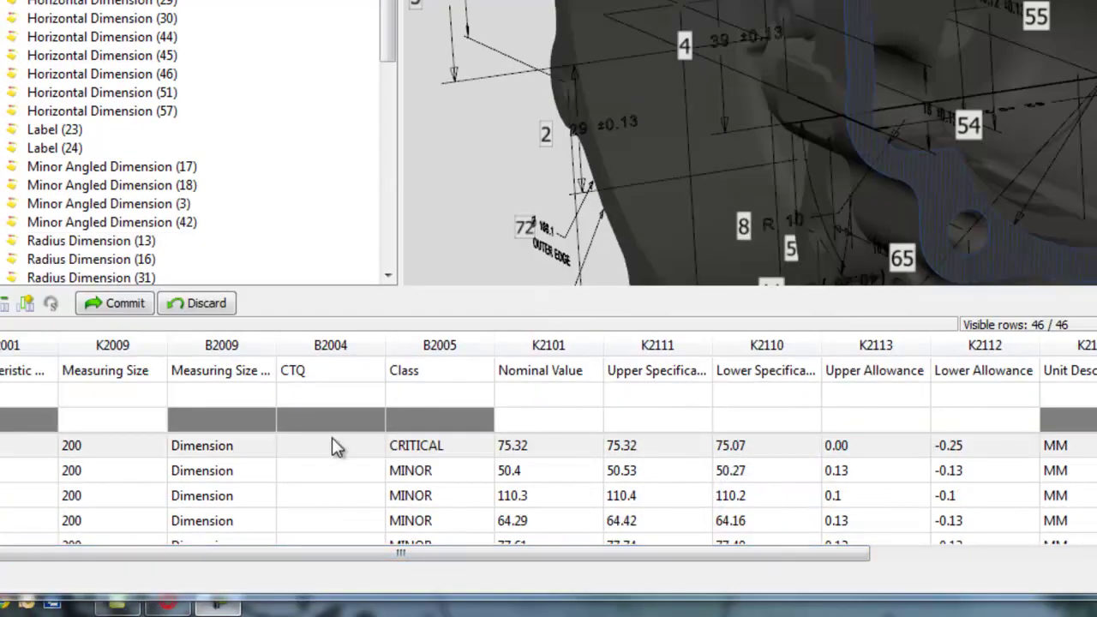
{"action": "right_click", "coordinate": [335, 446]}
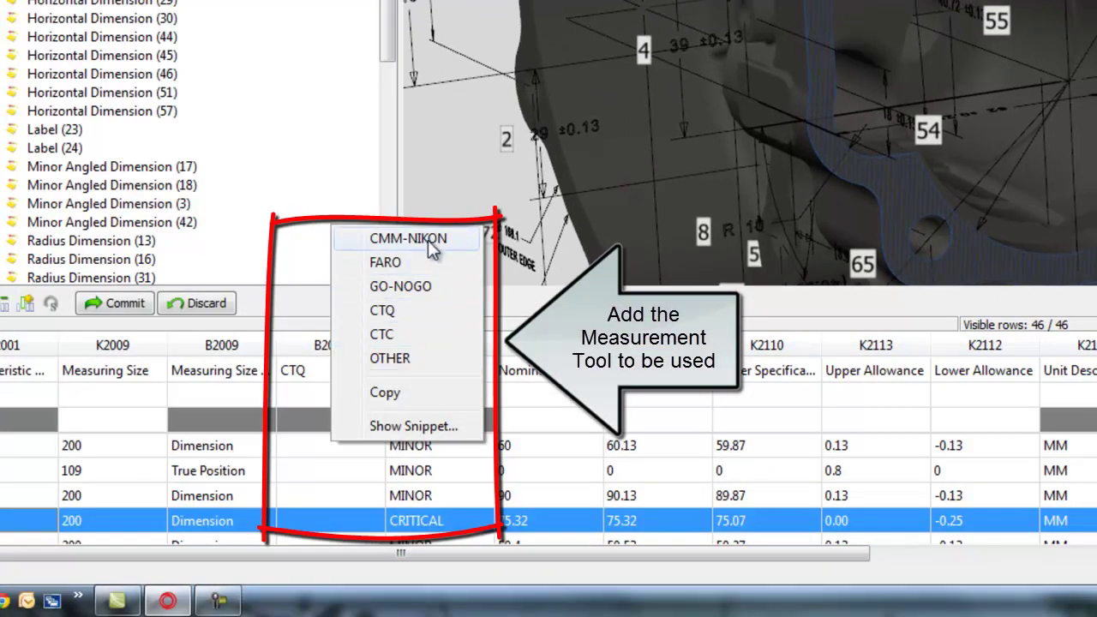
{"action": "left_click", "coordinate": [430, 242]}
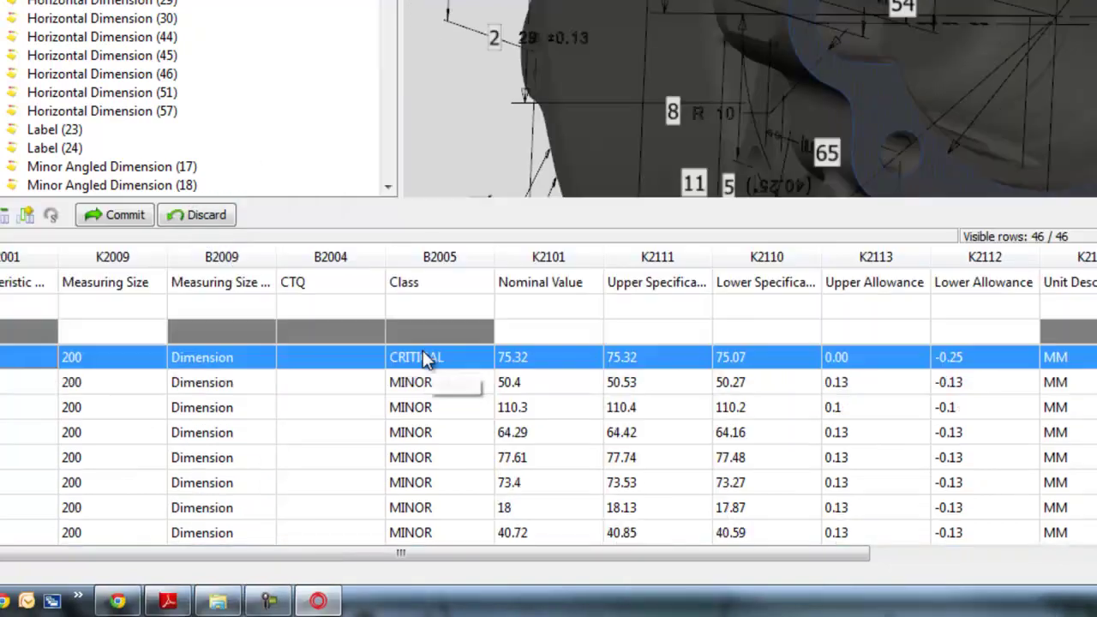
{"action": "left_click", "coordinate": [111, 219]}
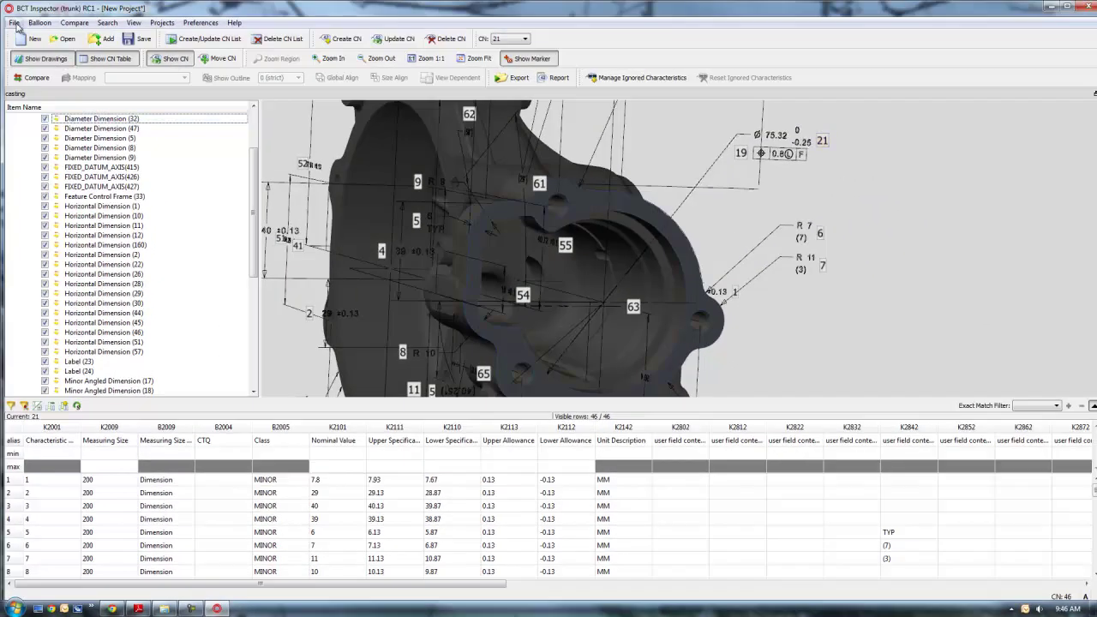
Export the project file with drawings to the USB DISK (K:) Casting folder.
{"action": "left_click", "coordinate": [15, 23]}
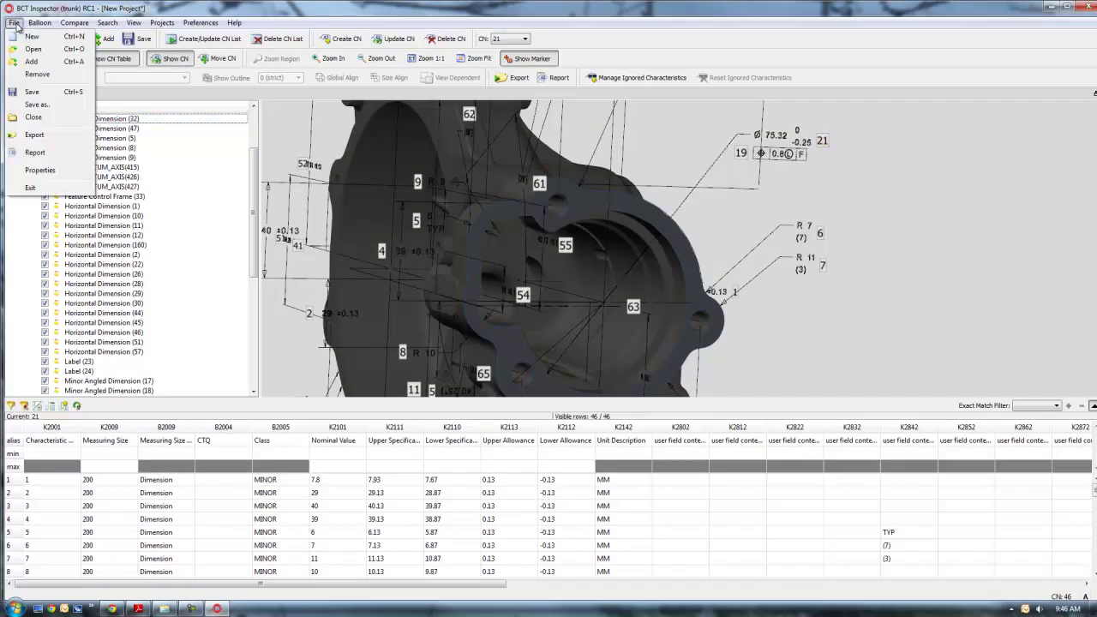
{"action": "left_click", "coordinate": [34, 135]}
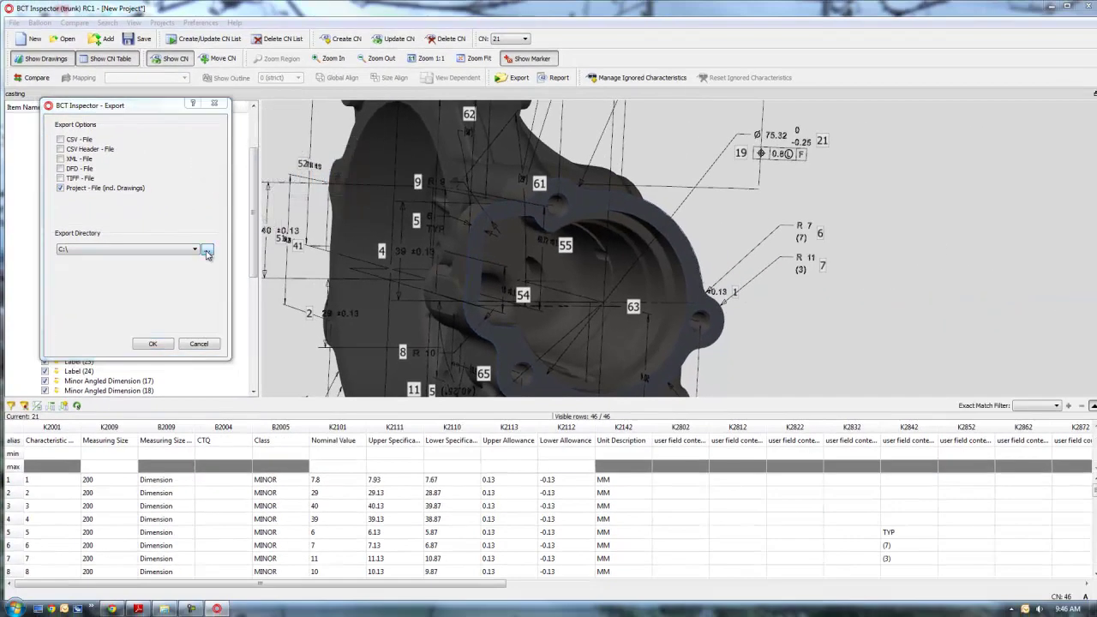
{"action": "left_click", "coordinate": [207, 252]}
{"action": "left_click_drag", "start_coordinate": [162, 120], "coordinate": [168, 238]}
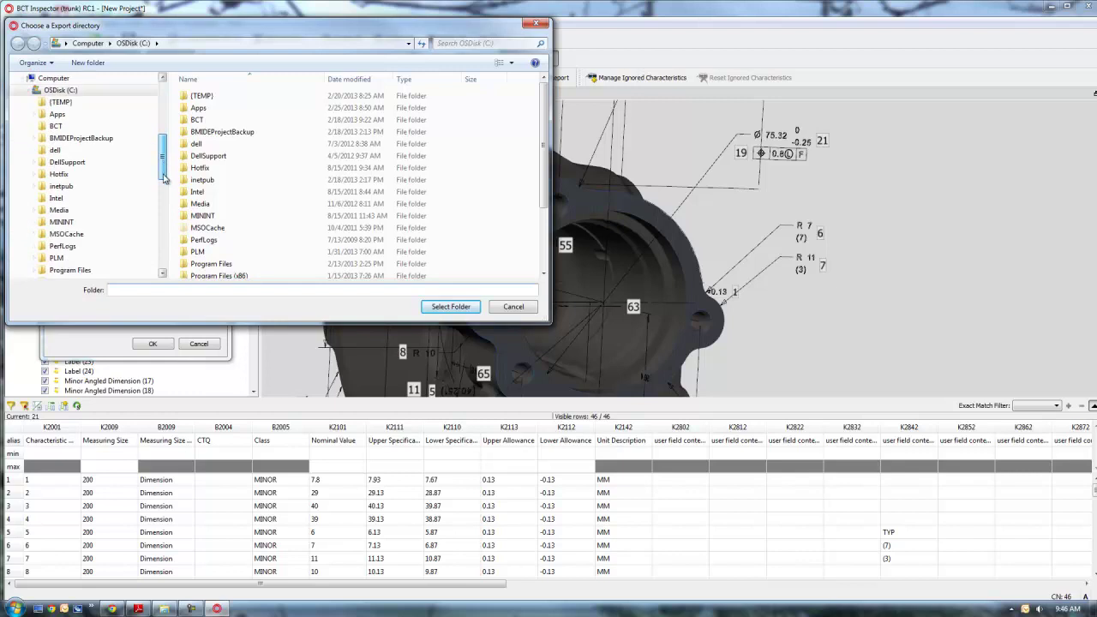
{"action": "left_click", "coordinate": [72, 175]}
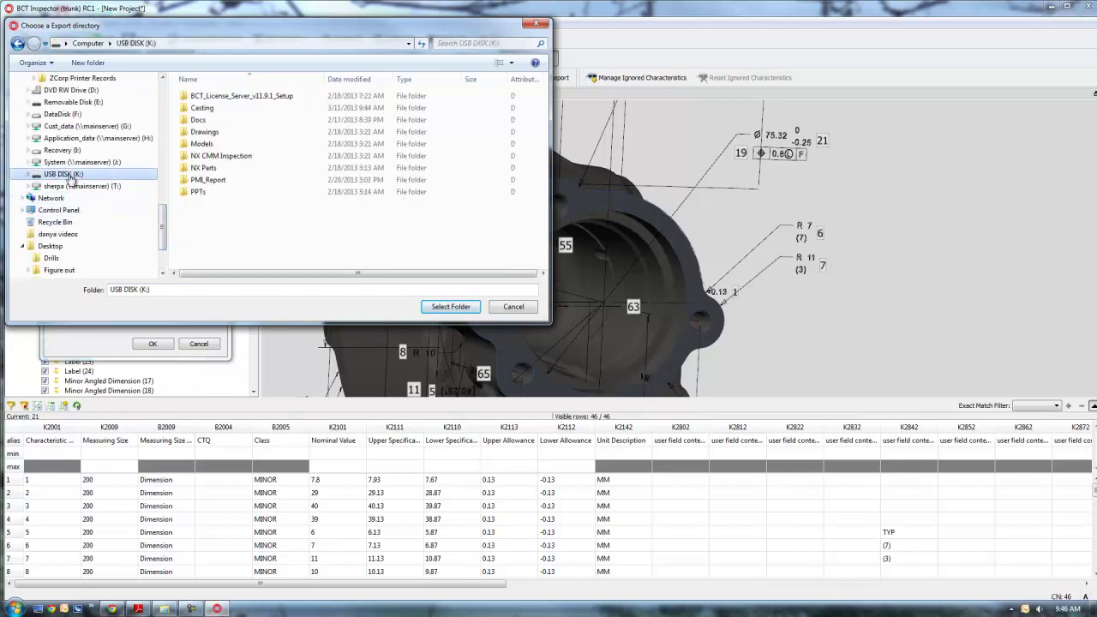
{"action": "double_click", "coordinate": [202, 108]}
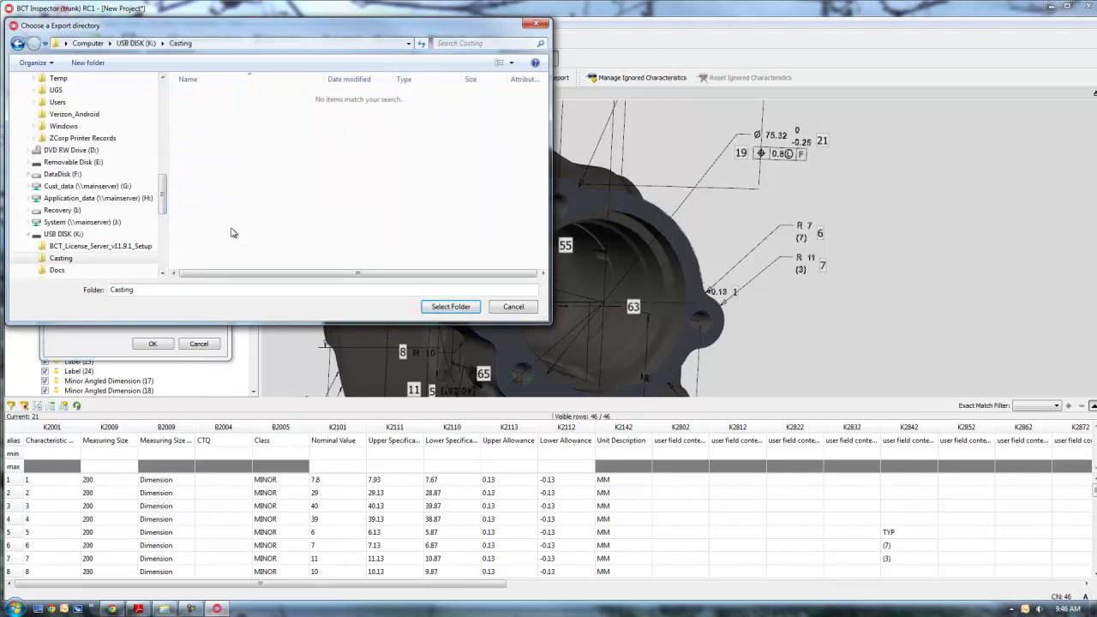
{"action": "left_click", "coordinate": [451, 307]}
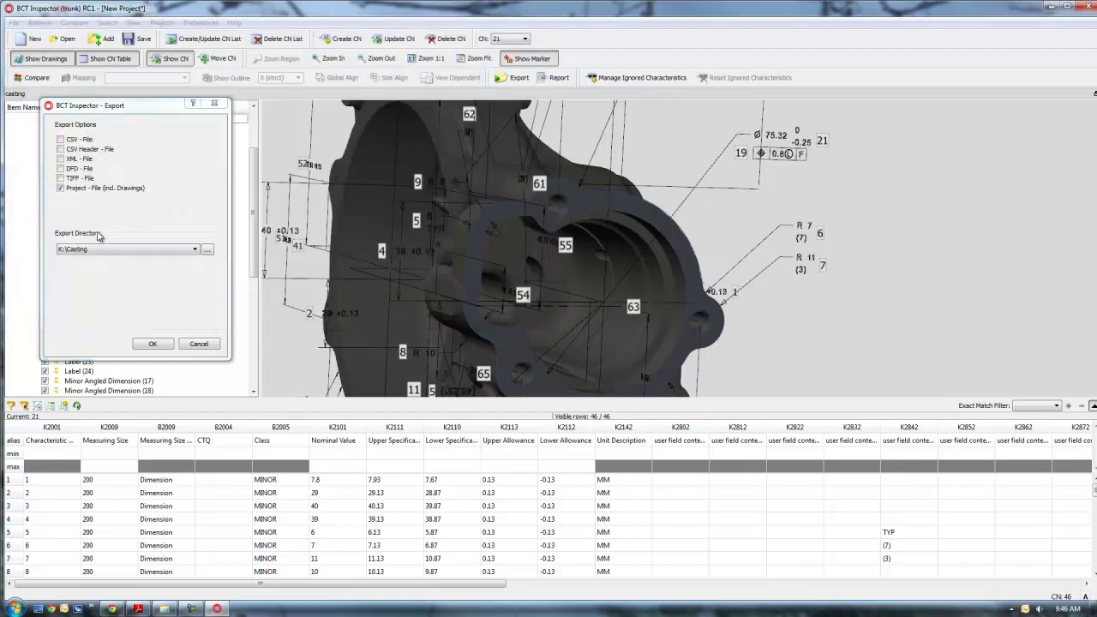
{"action": "left_click", "coordinate": [153, 343]}
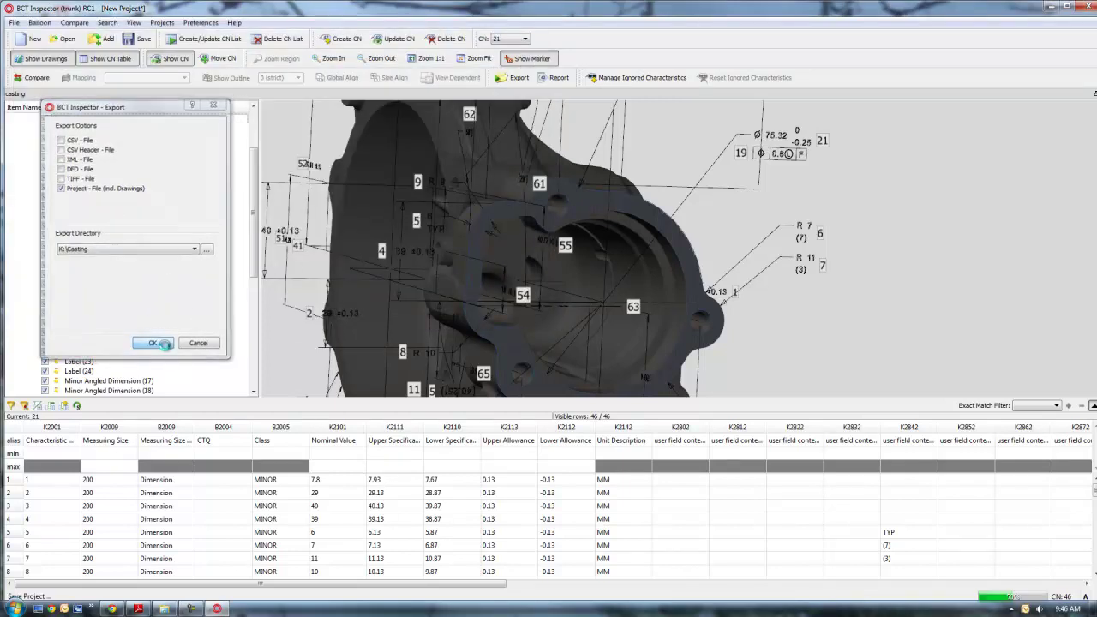
{"action": "left_click", "coordinate": [13, 22]}
Set up the CastingReport report in K:\Casting using the BCT Excel Report type.
{"action": "left_click", "coordinate": [34, 151]}
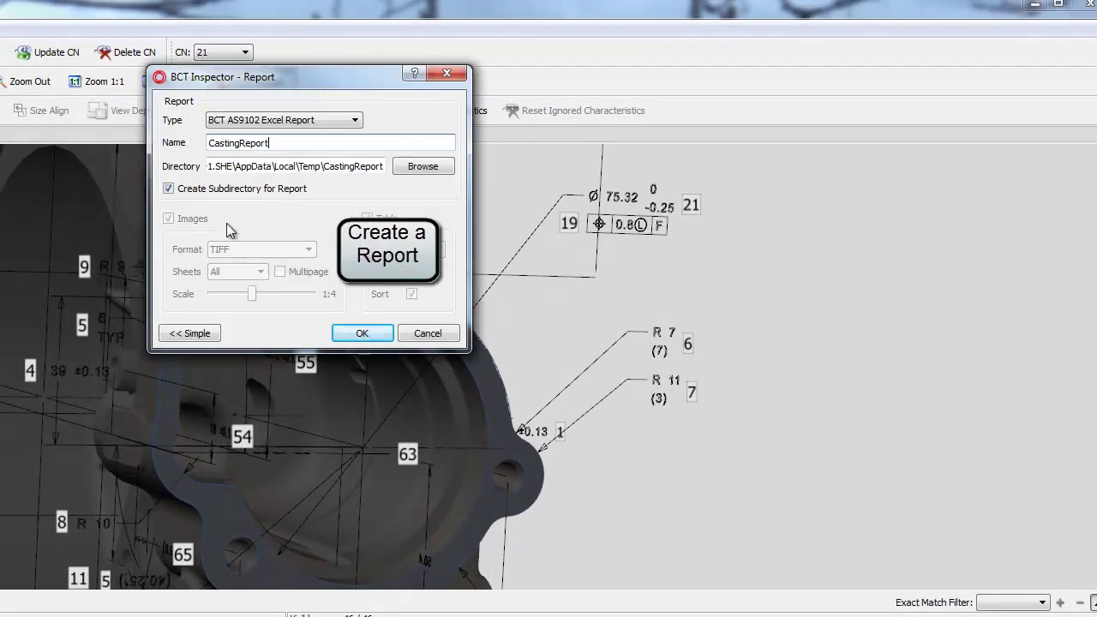
{"action": "left_click", "coordinate": [420, 166]}
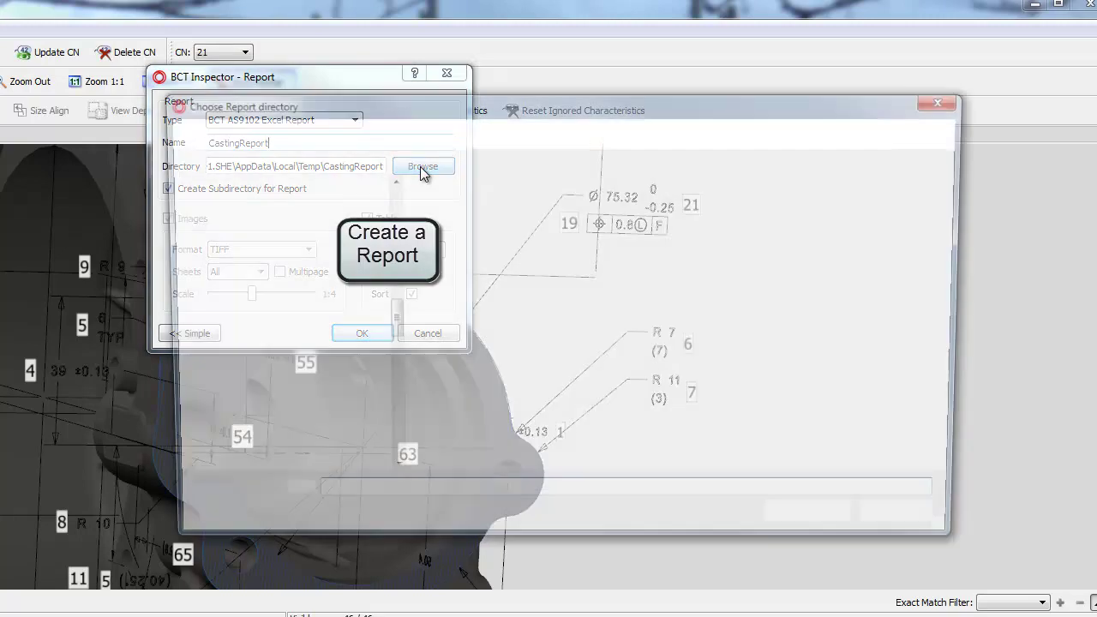
{"action": "left_click_drag", "start_coordinate": [388, 280], "coordinate": [390, 448]}
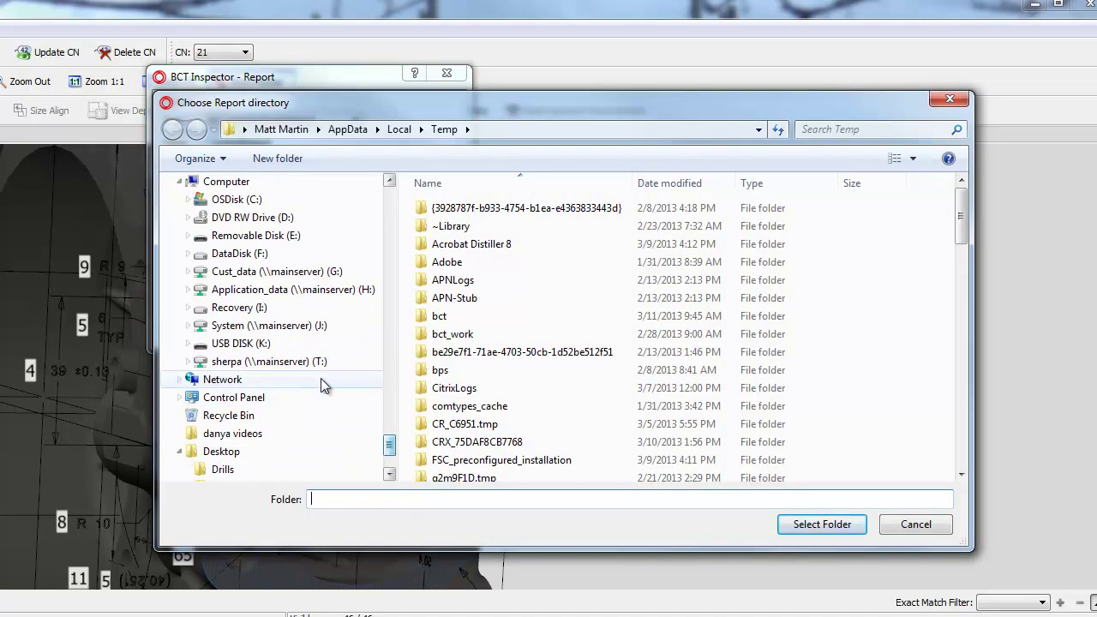
{"action": "left_click", "coordinate": [255, 345]}
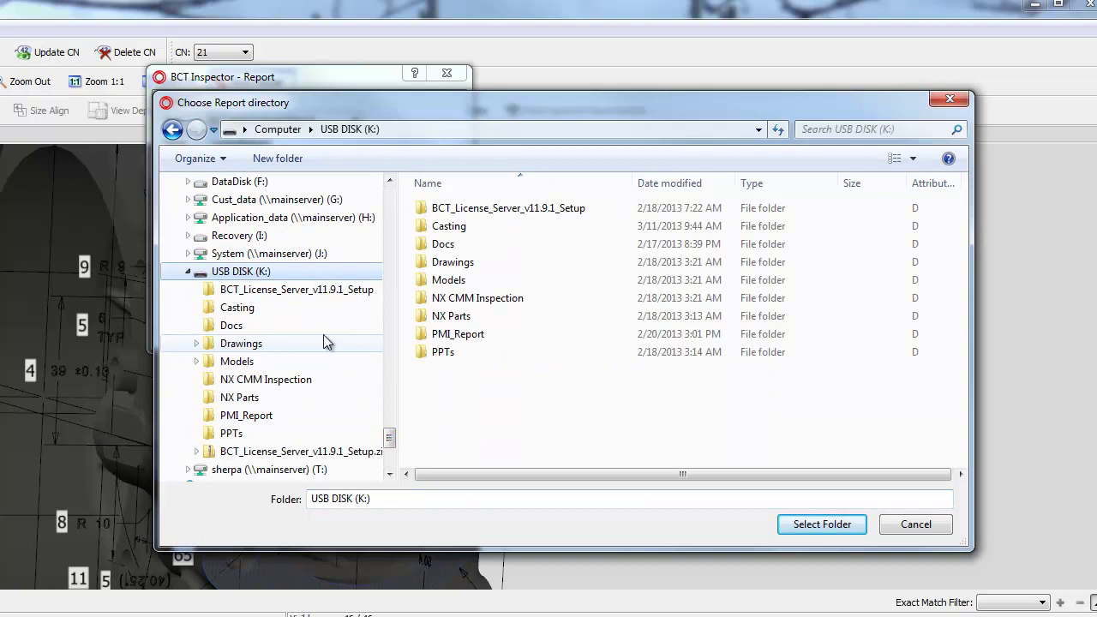
{"action": "double_click", "coordinate": [455, 226]}
{"action": "left_click", "coordinate": [817, 526]}
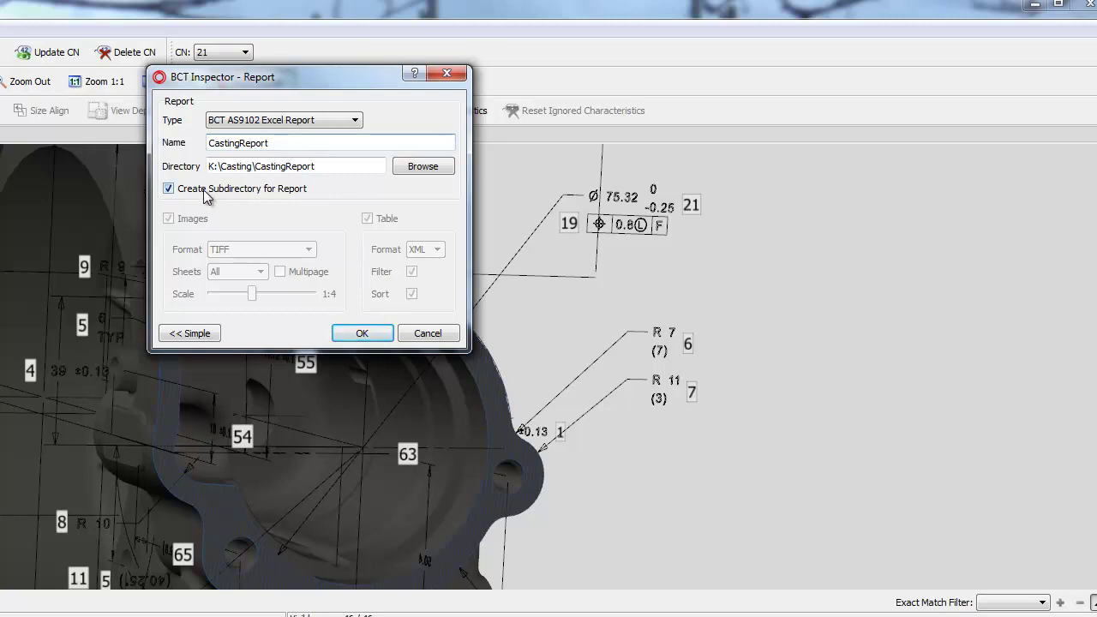
{"action": "left_click", "coordinate": [352, 125]}
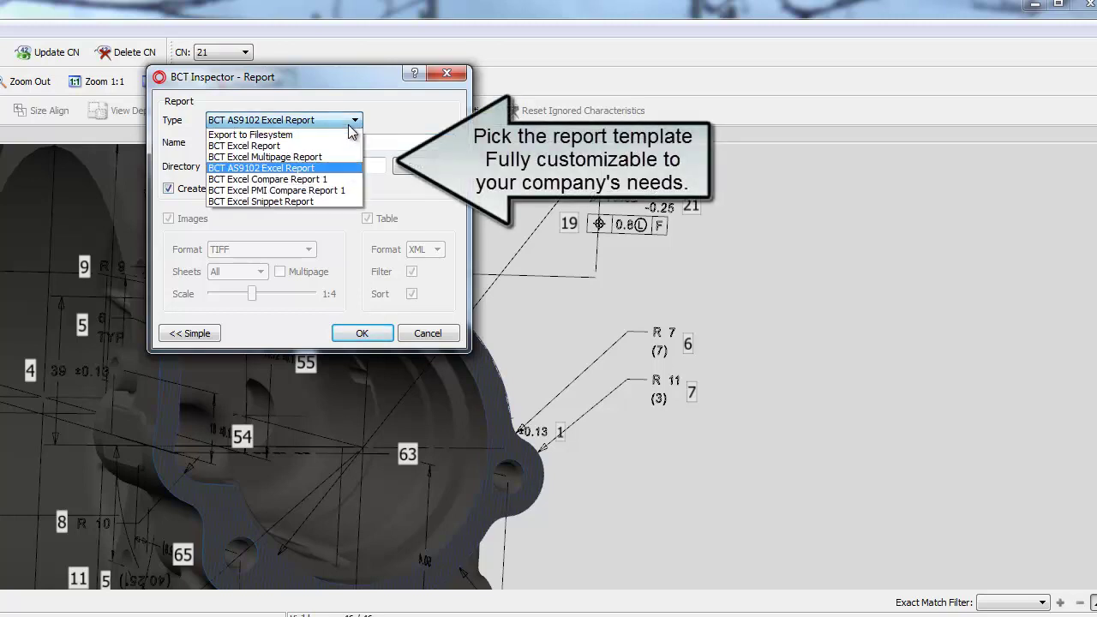
{"action": "left_click", "coordinate": [266, 146]}
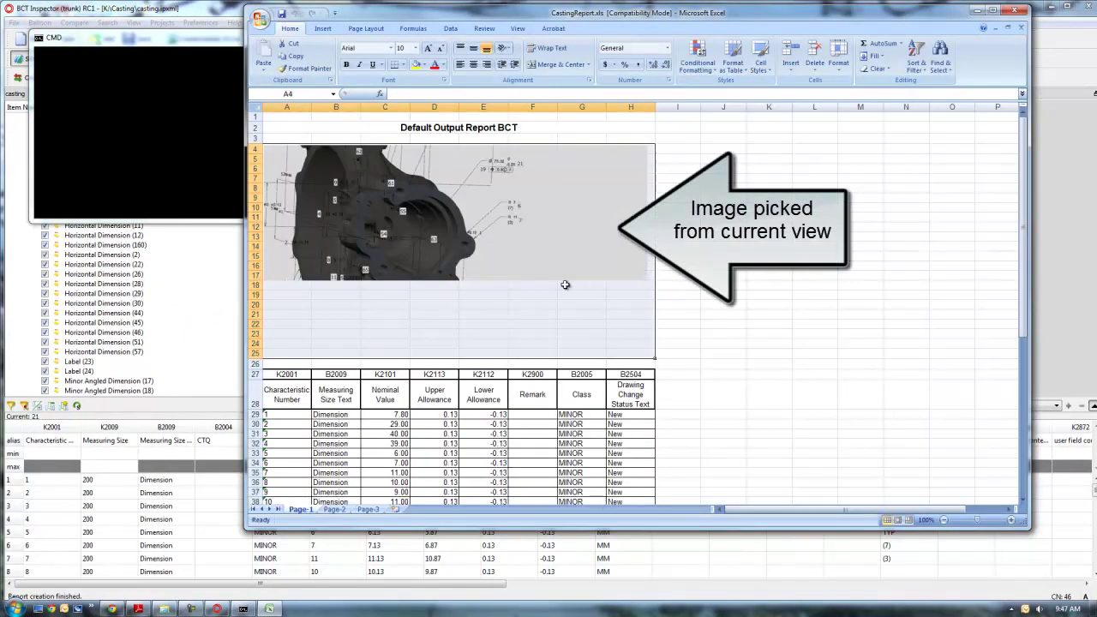
Scroll down through the Page-1 characteristics table of the CastingReport workbook.
{"action": "left_click", "coordinate": [711, 314]}
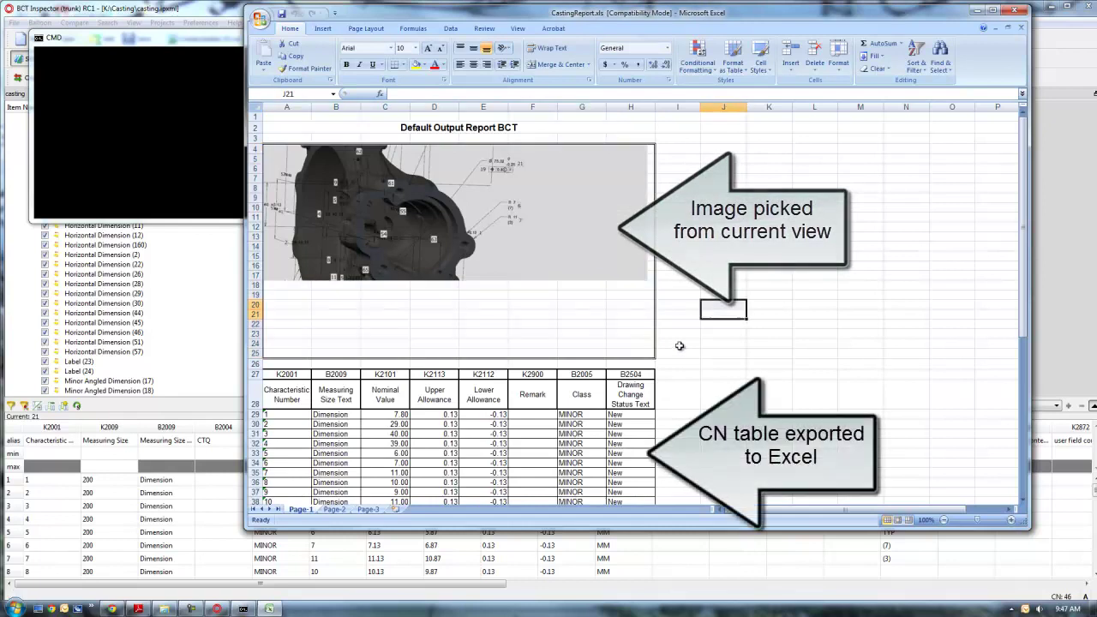
{"action": "scroll", "coordinate": [693, 355], "scroll_direction": "down", "scroll_amount": 1}
{"action": "scroll", "coordinate": [693, 356], "scroll_direction": "down", "scroll_amount": 1}
{"action": "scroll", "coordinate": [692, 356], "scroll_direction": "down", "scroll_amount": 3}
{"action": "scroll", "coordinate": [693, 355], "scroll_direction": "down", "scroll_amount": 1}
{"action": "scroll", "coordinate": [692, 355], "scroll_direction": "down", "scroll_amount": 1}
{"action": "scroll", "coordinate": [692, 355], "scroll_direction": "down", "scroll_amount": 4}
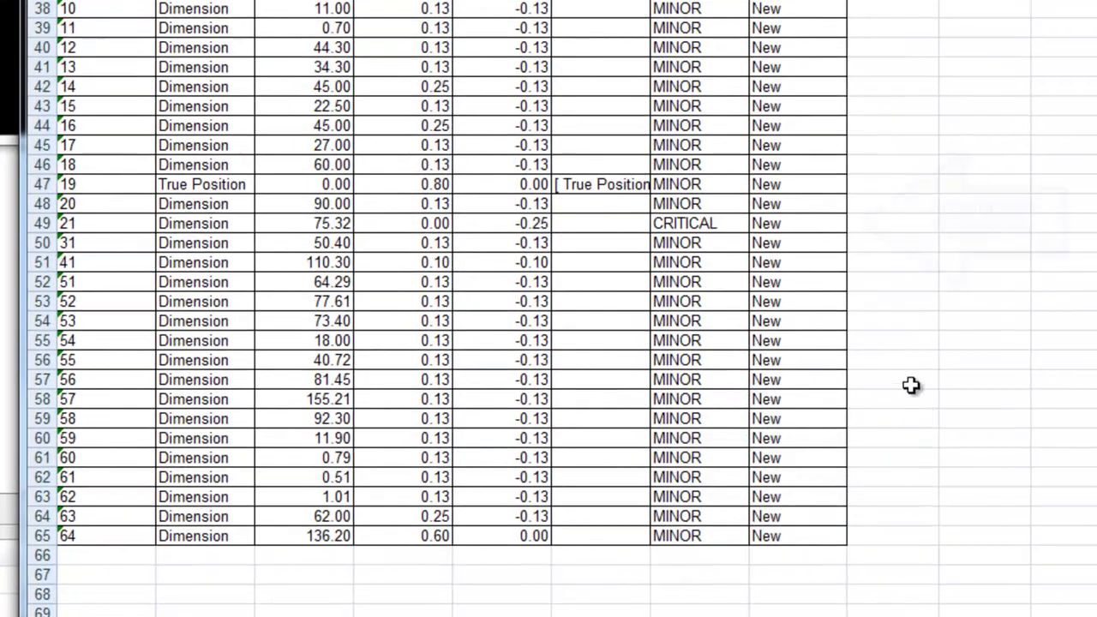
Check characteristic 21's CRITICAL row, view the Page-2 overflow rows, and close Excel.
{"action": "left_click", "coordinate": [120, 223]}
{"action": "left_click_drag", "start_coordinate": [316, 225], "coordinate": [772, 220]}
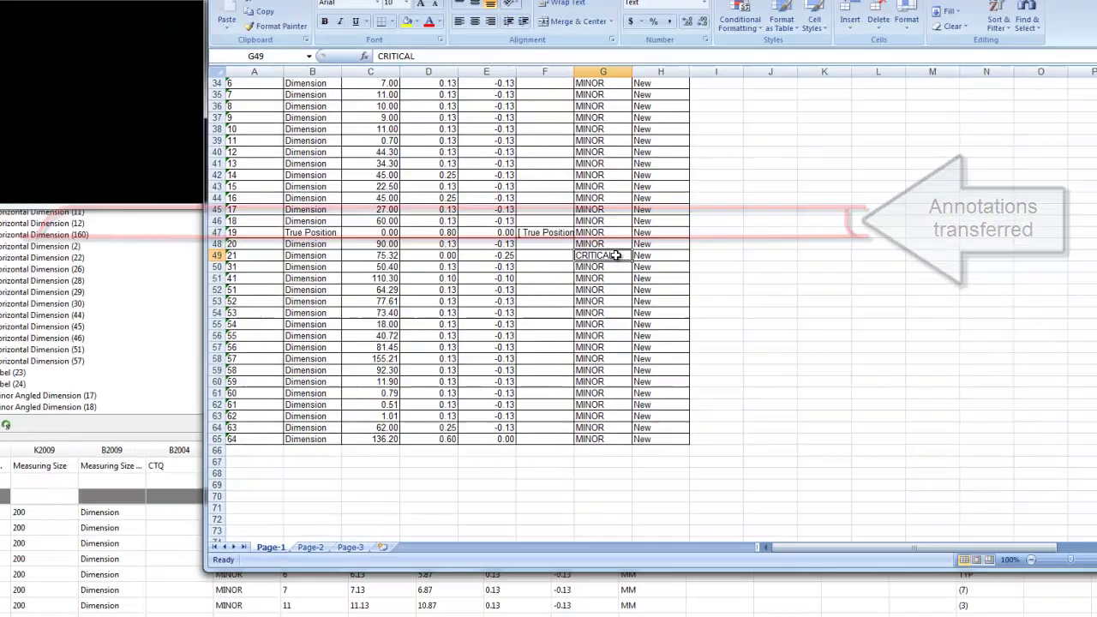
{"action": "right_click", "coordinate": [588, 261]}
{"action": "key", "text": "Escape"}
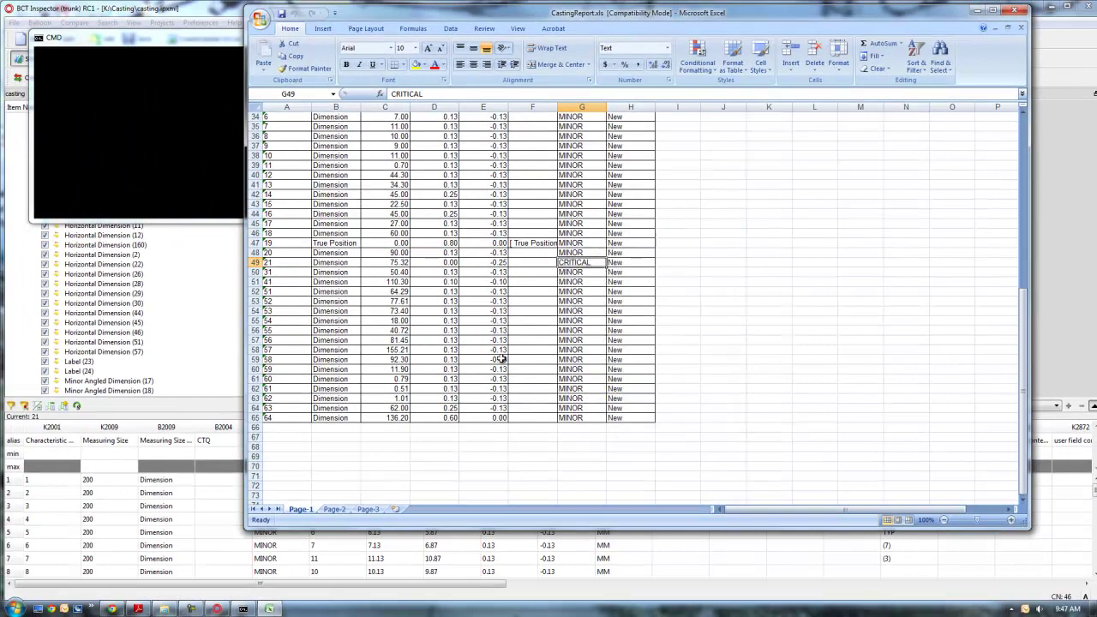
{"action": "left_click", "coordinate": [334, 509]}
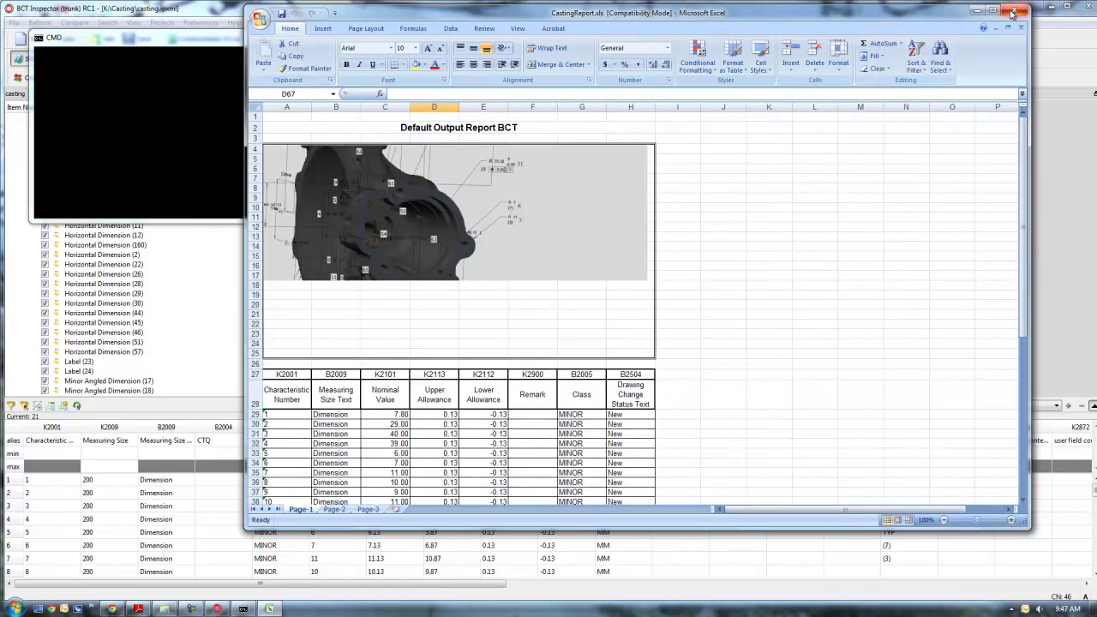
{"action": "left_click", "coordinate": [1013, 11]}
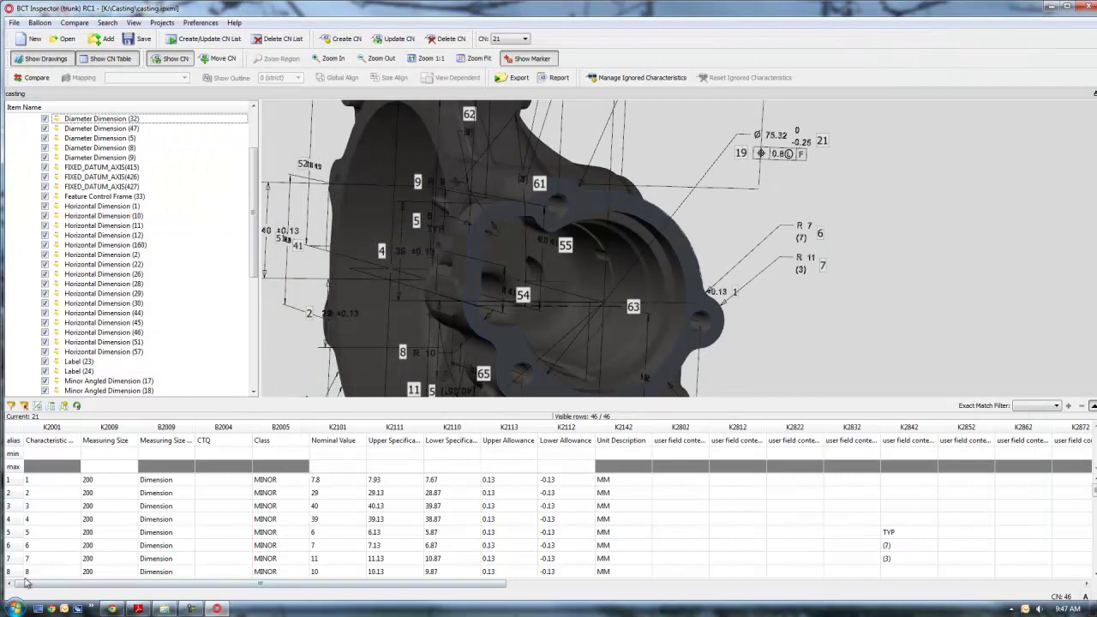
Exit BCT Inspector and start BCT Inspector Viewer from the BCT Inspector Suite v15.1.0 (x64) folder.
{"action": "left_click", "coordinate": [15, 24]}
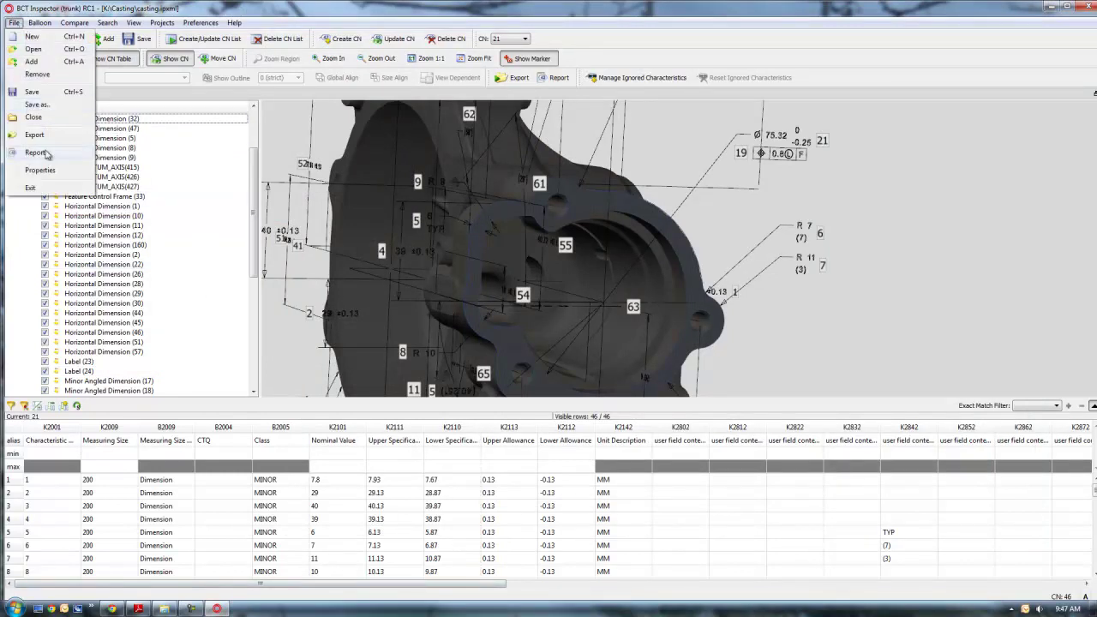
{"action": "left_click", "coordinate": [43, 188]}
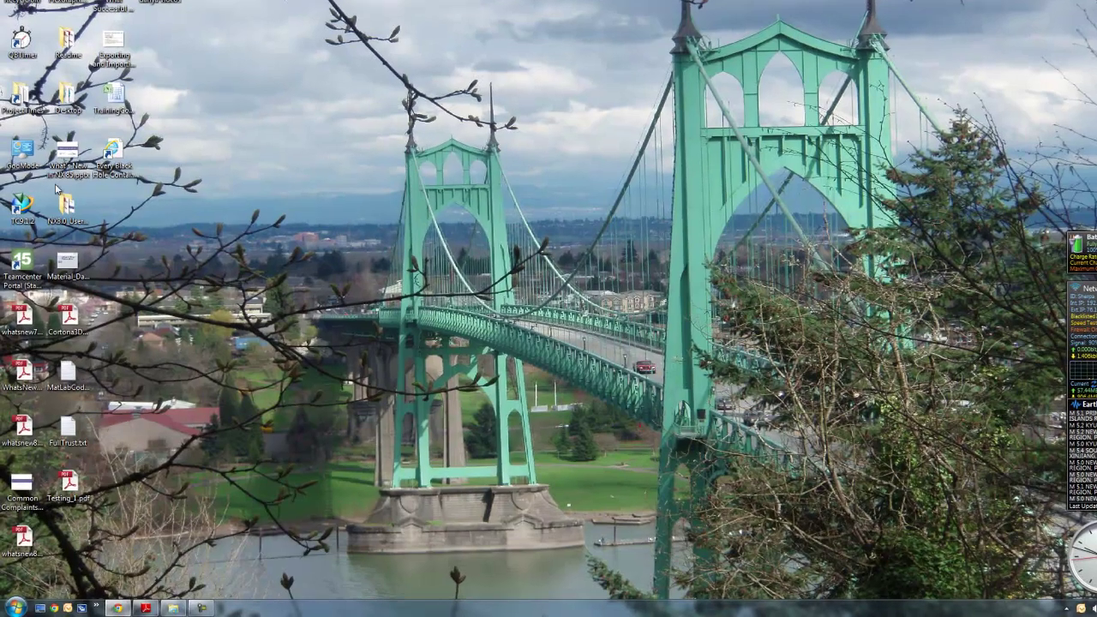
{"action": "left_click", "coordinate": [22, 604]}
{"action": "left_click", "coordinate": [60, 536]}
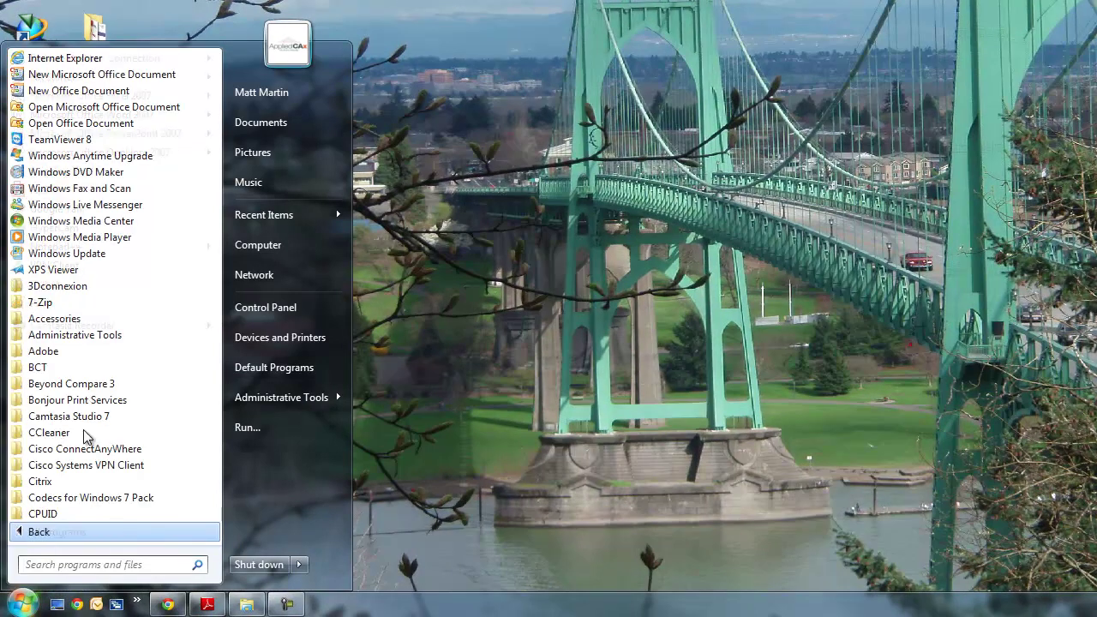
{"action": "left_click", "coordinate": [82, 369]}
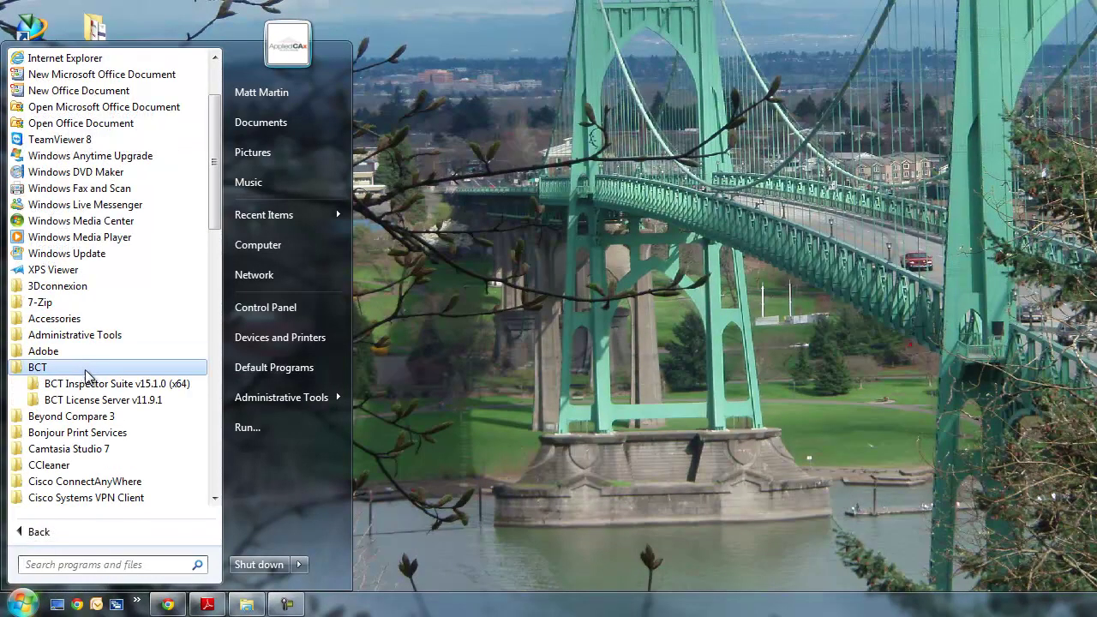
{"action": "left_click", "coordinate": [90, 383]}
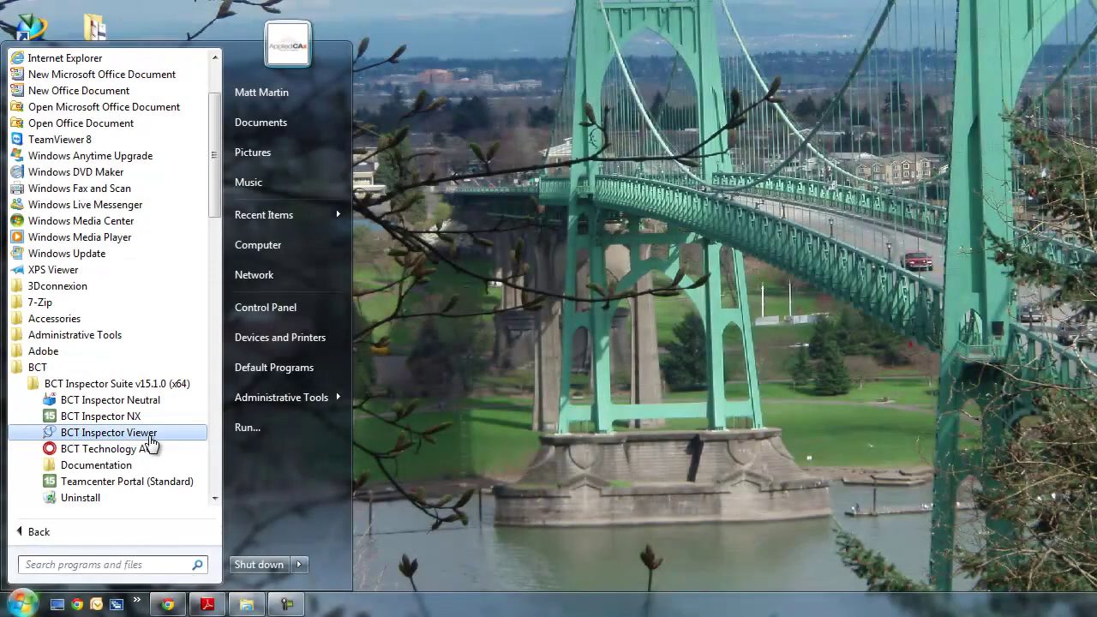
{"action": "left_click", "coordinate": [148, 436]}
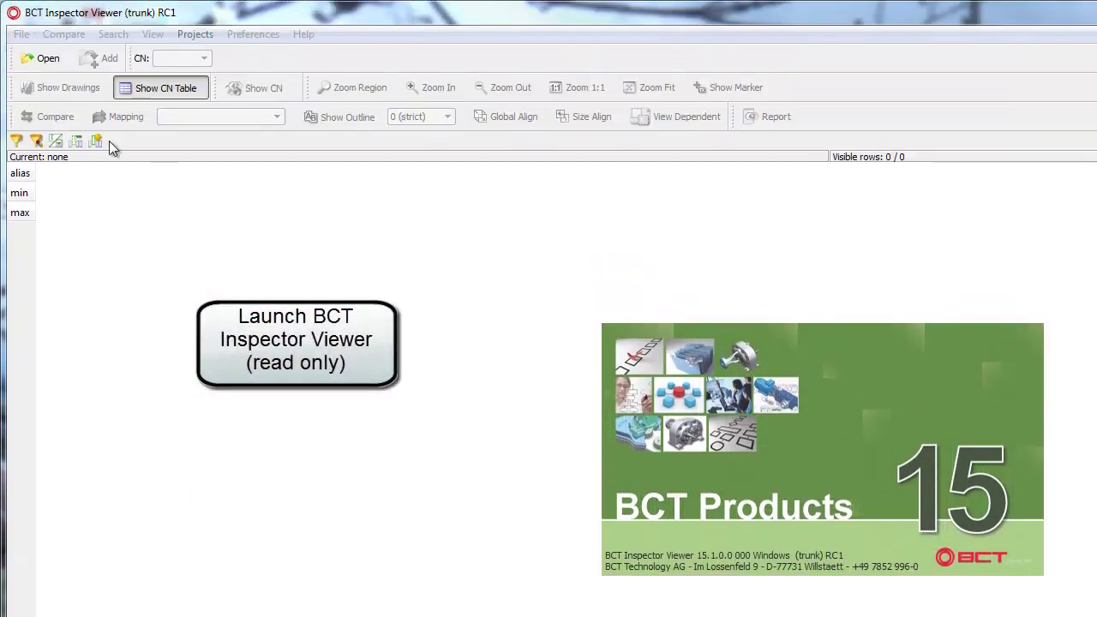
Select casting.ipxml in the K:\Casting folder of the Open dialog.
{"action": "left_click", "coordinate": [48, 60]}
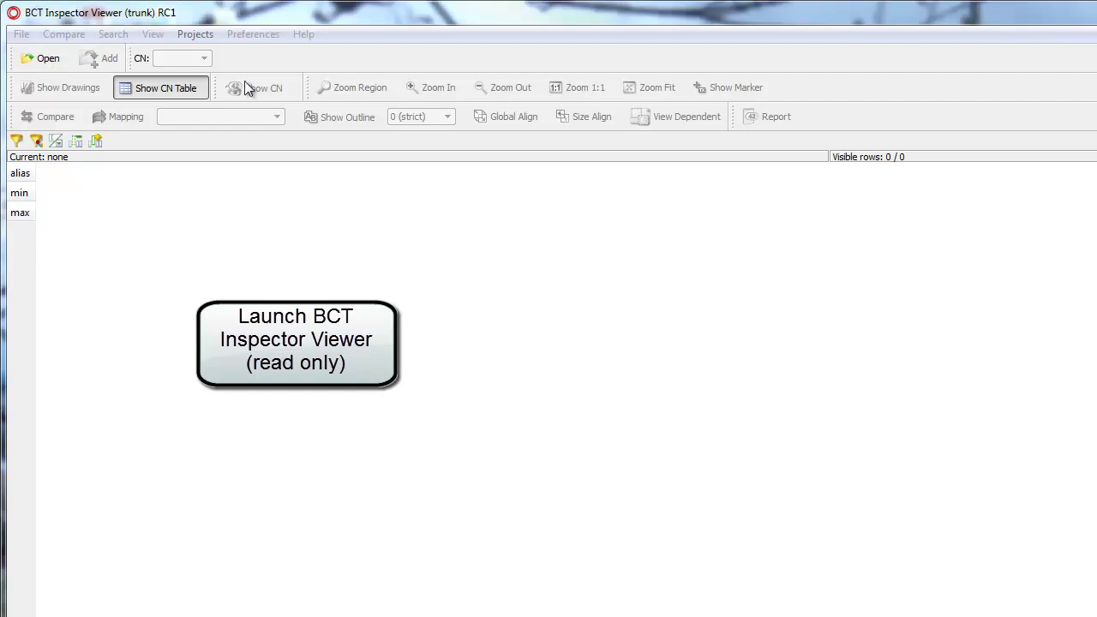
{"action": "double_click", "coordinate": [316, 162]}
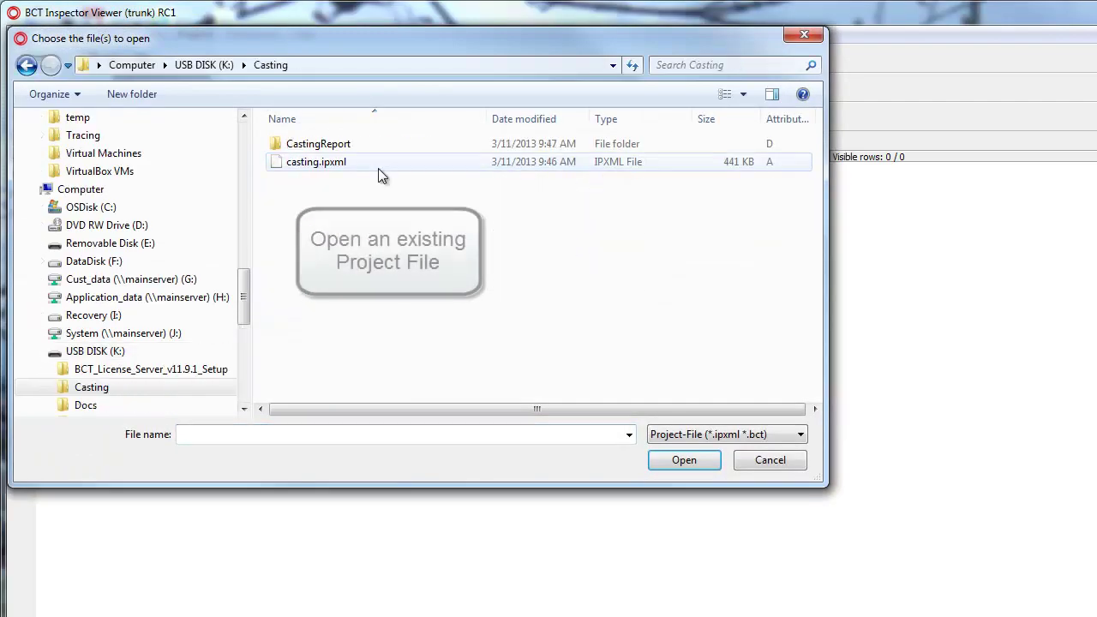
{"action": "left_click", "coordinate": [319, 163]}
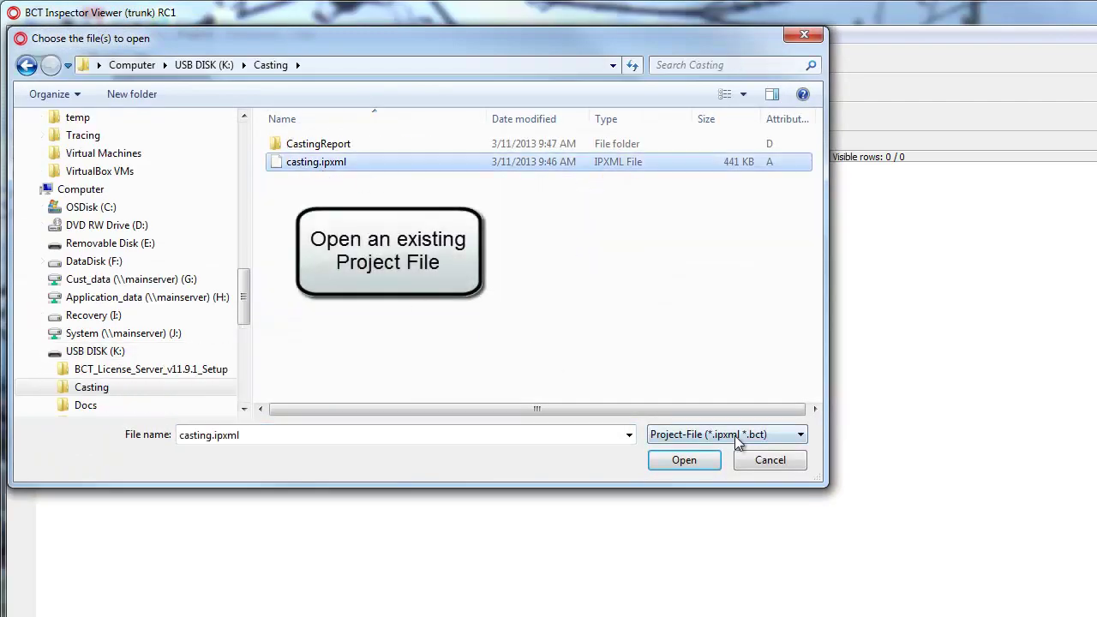
{"action": "left_click", "coordinate": [802, 437]}
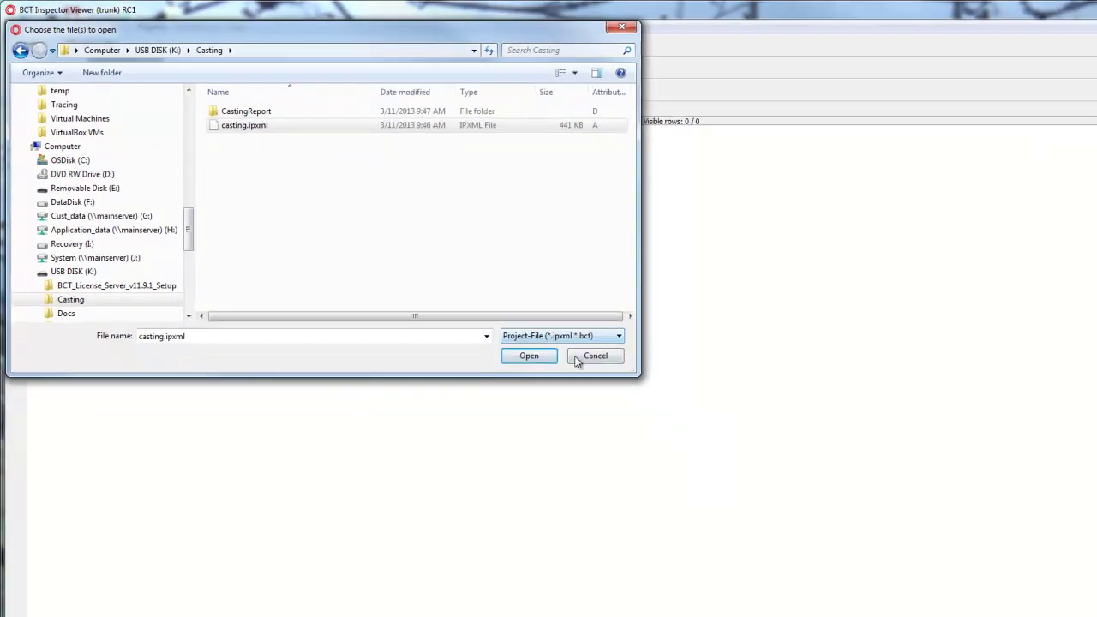
Load casting.ipxml in the viewer and show the K:\Drawings\Compare folder with 014707_A.pdf and 014707_B.pdf.
{"action": "left_click", "coordinate": [676, 455]}
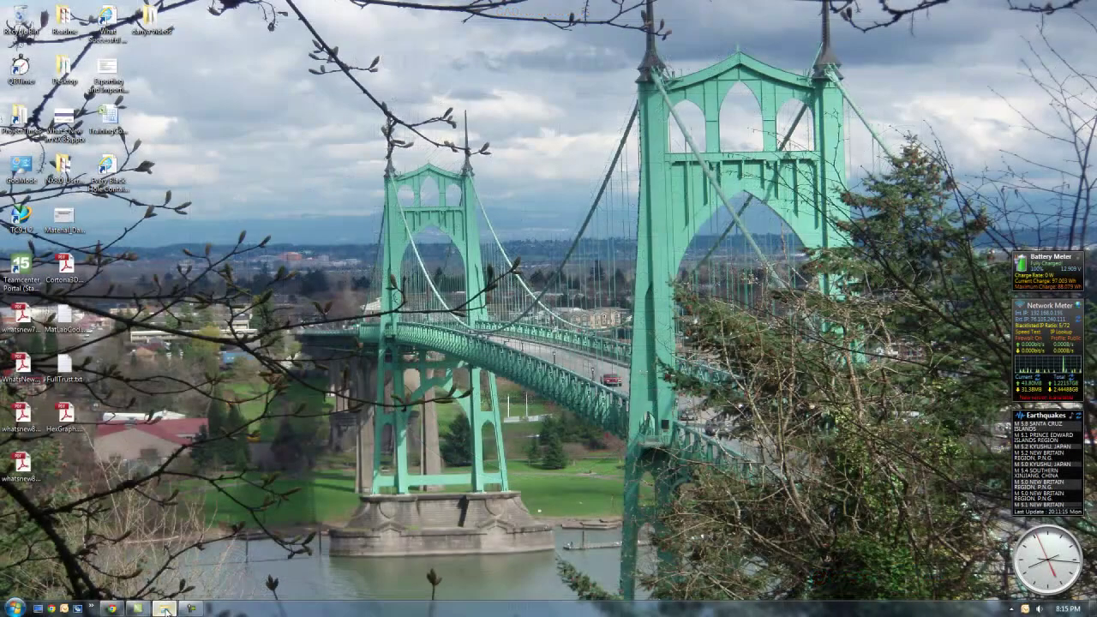
{"action": "left_click", "coordinate": [165, 610]}
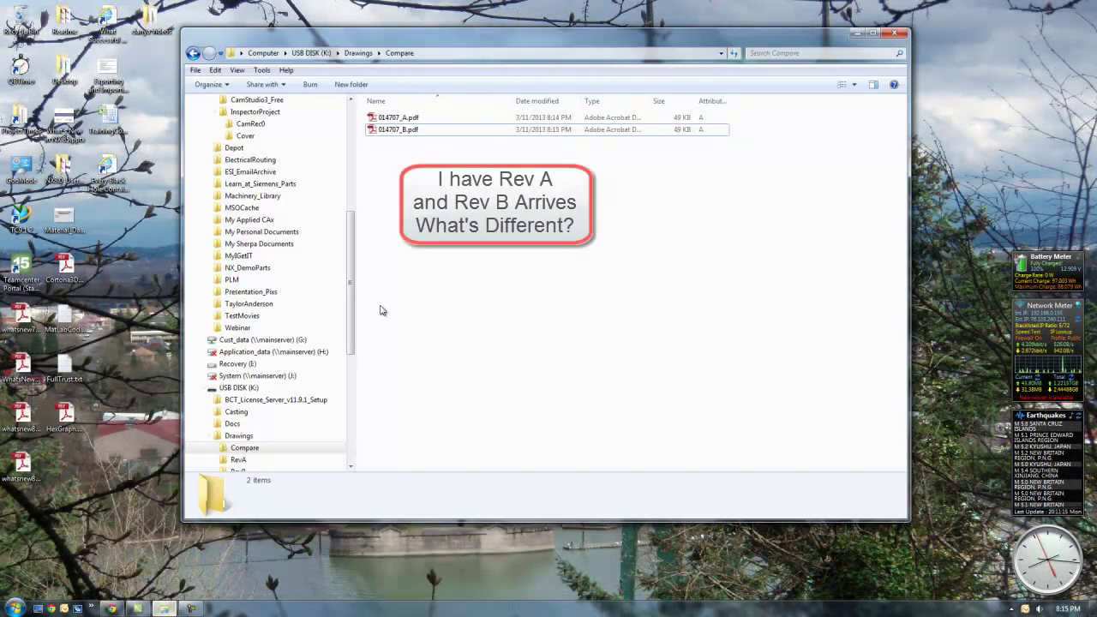
Select 014707_A.pdf and 014707_B.pdf, then launch BCT Inspector Viewer from the Start menu's BCT Inspector Suite group.
{"action": "left_click", "coordinate": [420, 120]}
{"action": "left_click", "coordinate": [415, 131]}
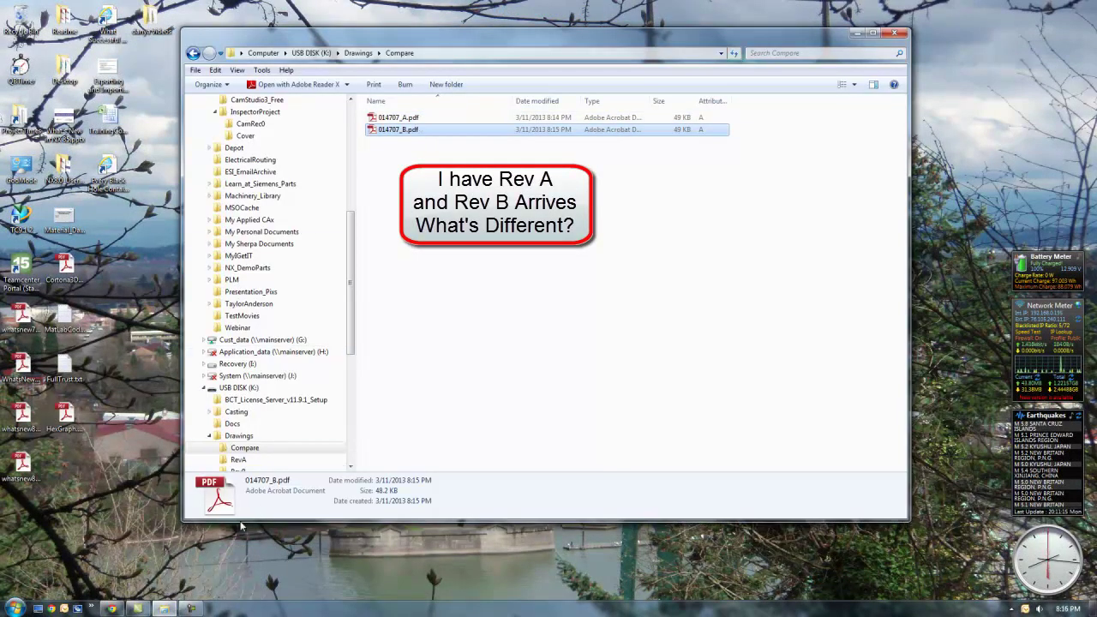
{"action": "left_click", "coordinate": [14, 608]}
{"action": "left_click", "coordinate": [34, 560]}
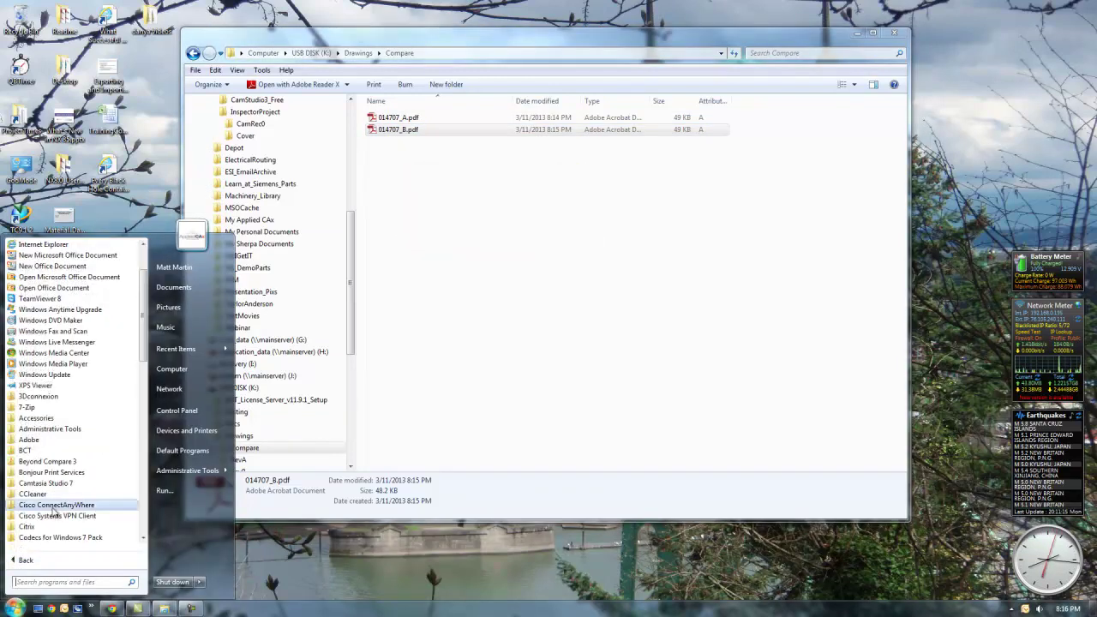
{"action": "left_click", "coordinate": [35, 450]}
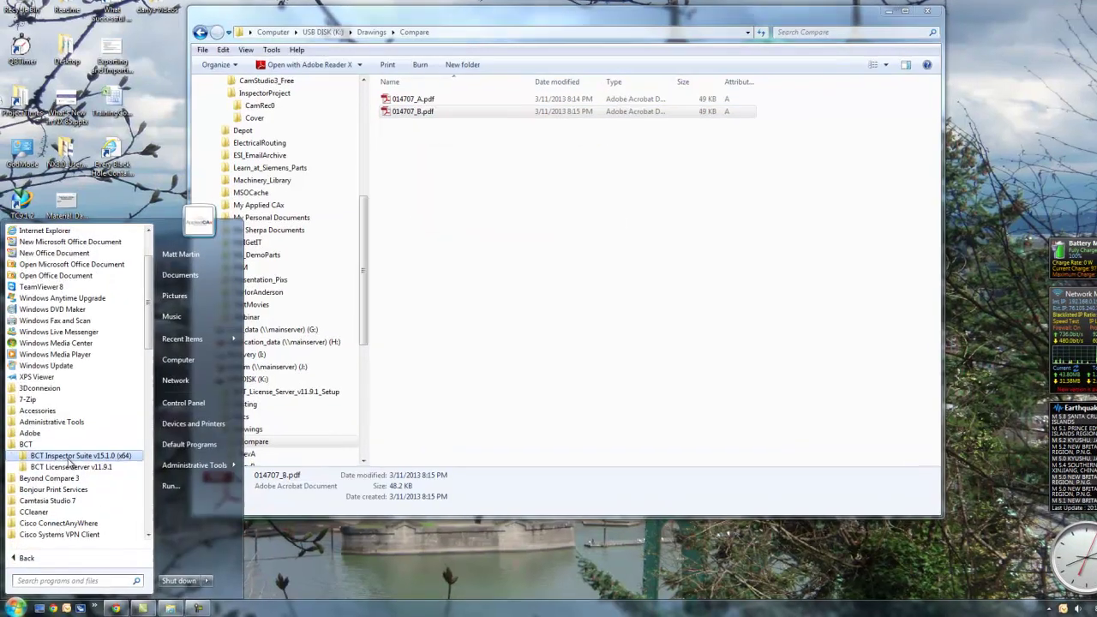
{"action": "left_click", "coordinate": [71, 456]}
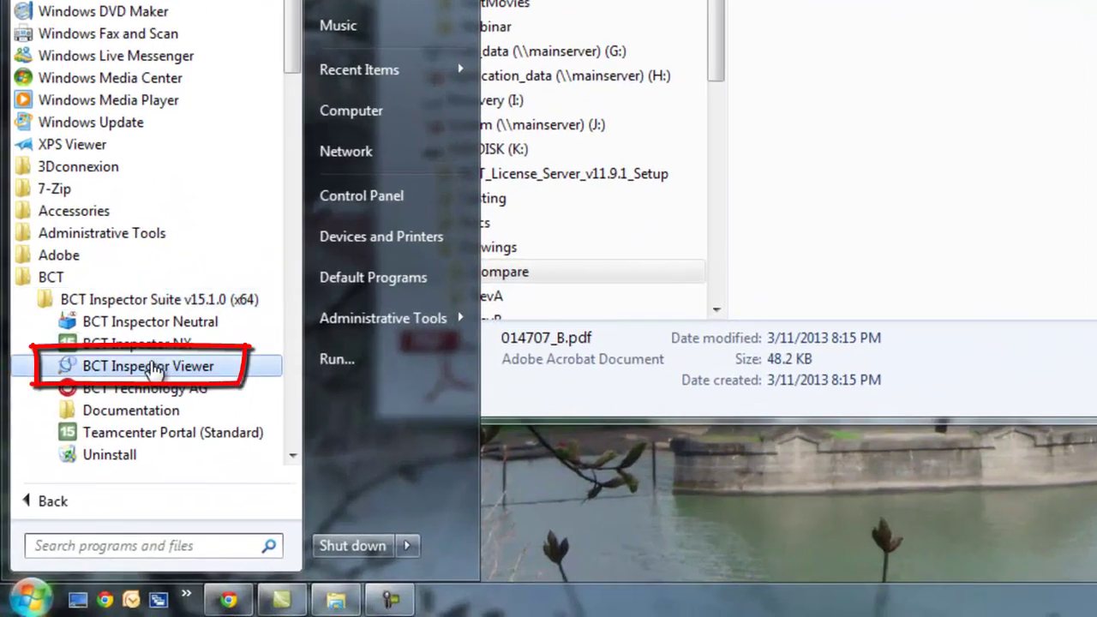
{"action": "left_click", "coordinate": [150, 367]}
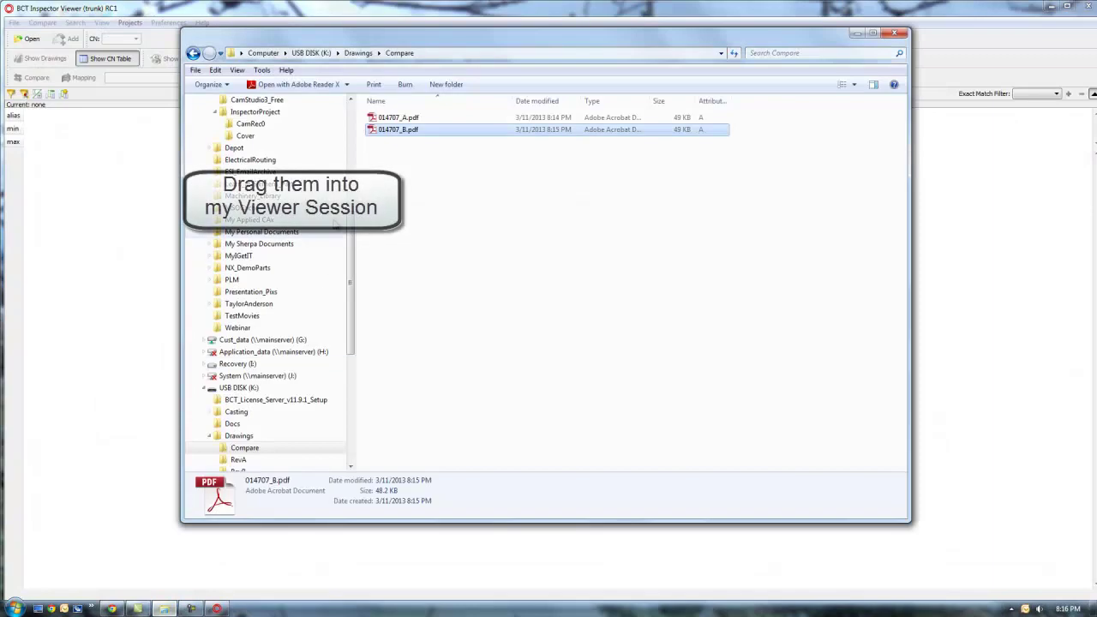
Drag 014707_A.pdf and 014707_B.pdf into the Viewer as a new project and bring it forward.
{"action": "left_click", "coordinate": [387, 118], "text": "ctrl"}
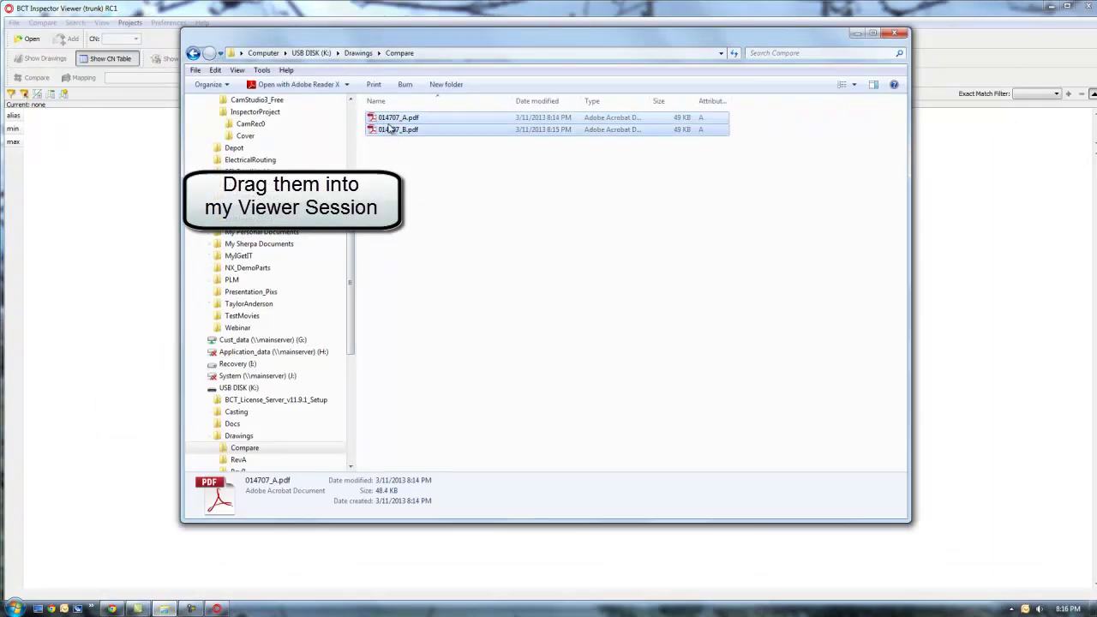
{"action": "left_click_drag", "start_coordinate": [388, 120], "coordinate": [148, 221]}
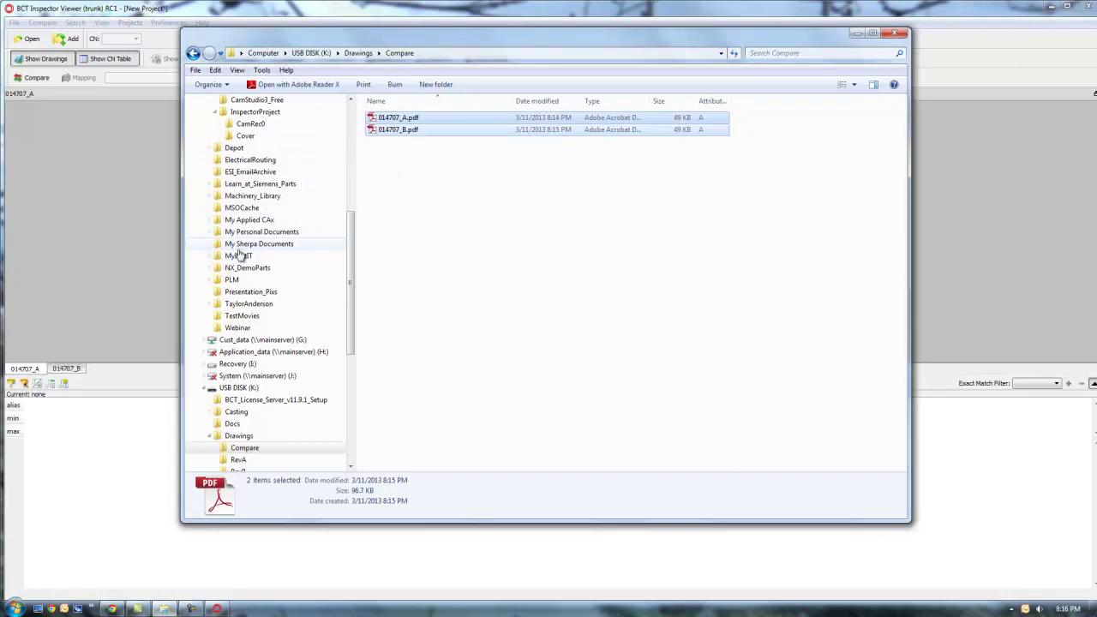
{"action": "left_click", "coordinate": [971, 14]}
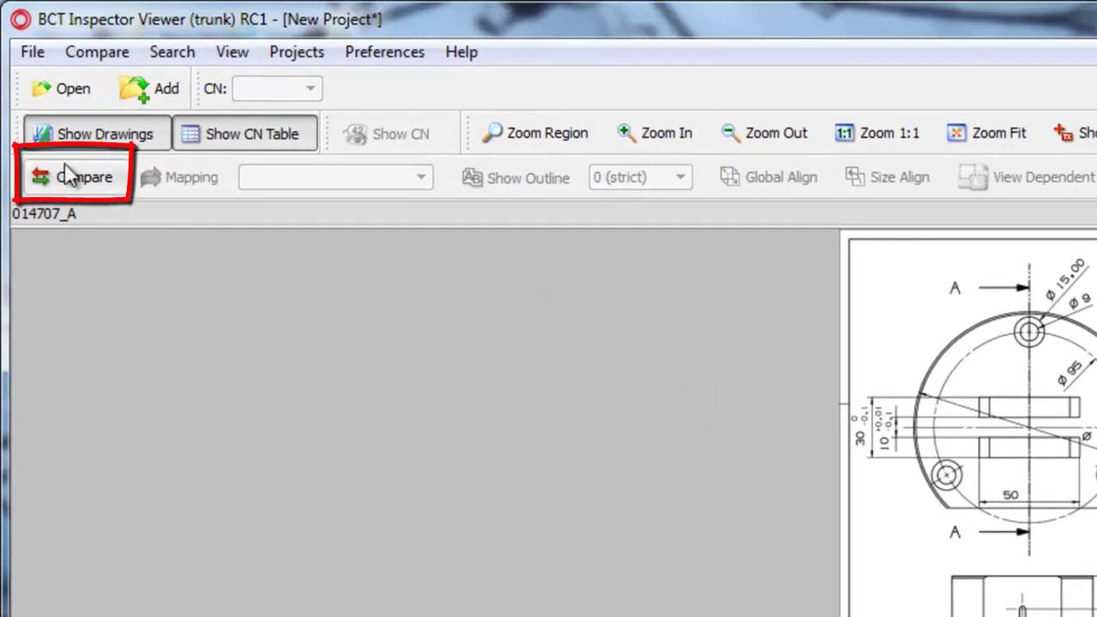
Map row 1 Revision B to sheet 014707_B and run the Rev A versus Rev B comparison.
{"action": "left_click", "coordinate": [62, 166]}
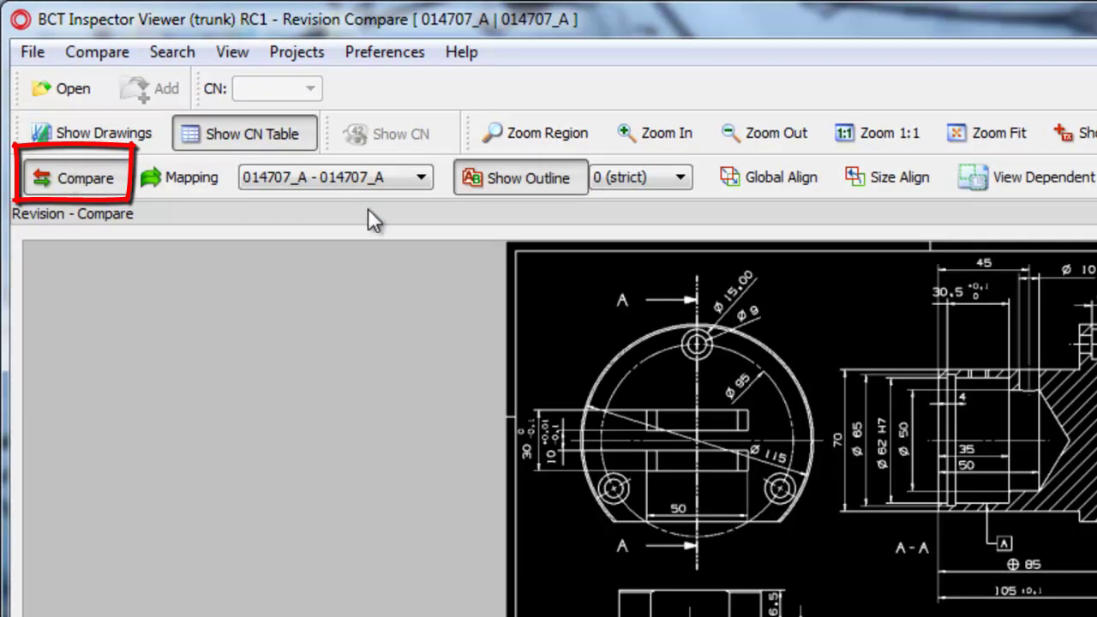
{"action": "left_click", "coordinate": [375, 182]}
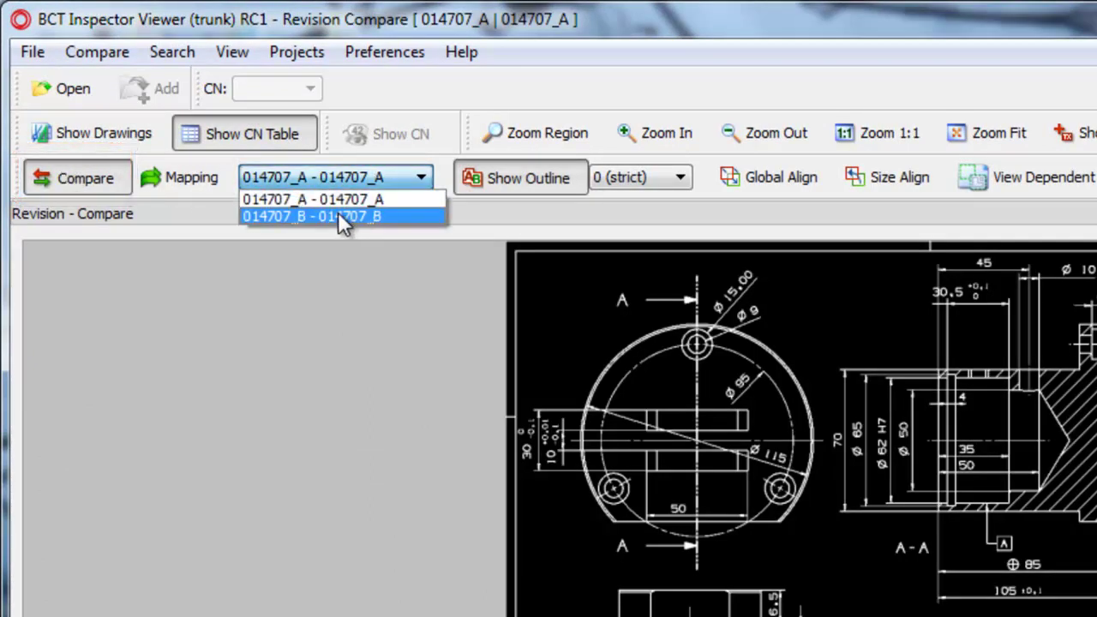
{"action": "left_click", "coordinate": [214, 184]}
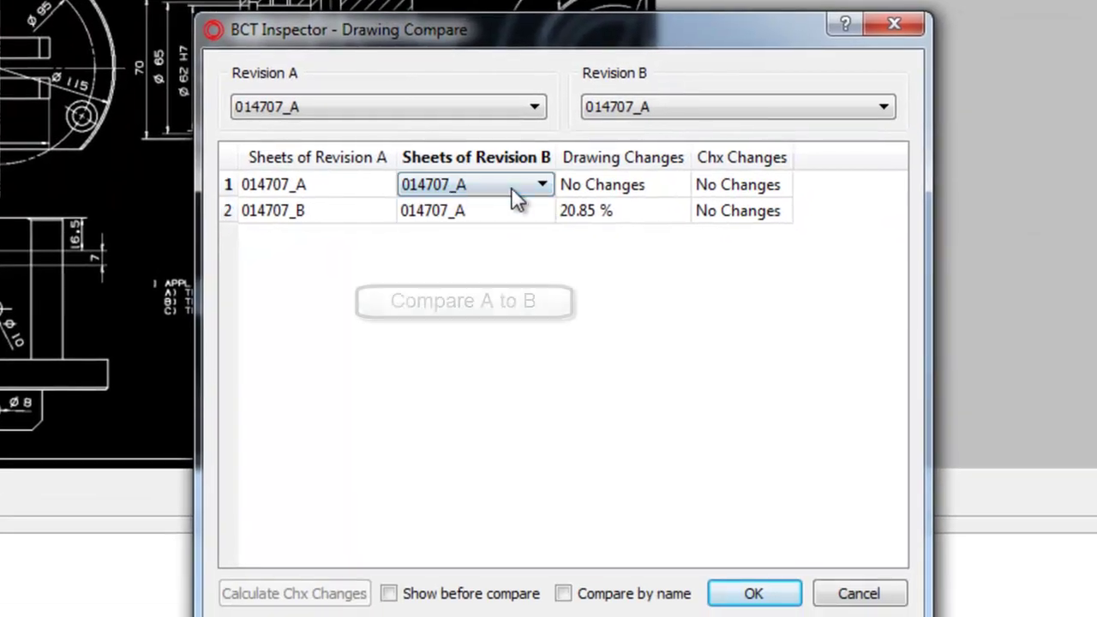
{"action": "left_click", "coordinate": [519, 197]}
{"action": "left_click", "coordinate": [495, 245]}
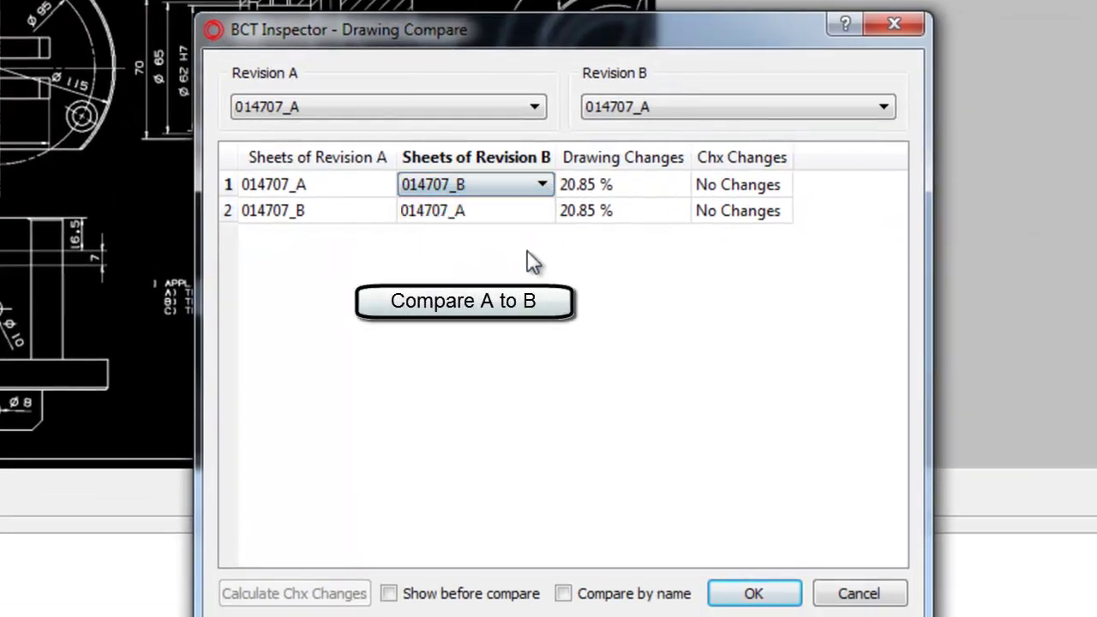
{"action": "left_click", "coordinate": [722, 594]}
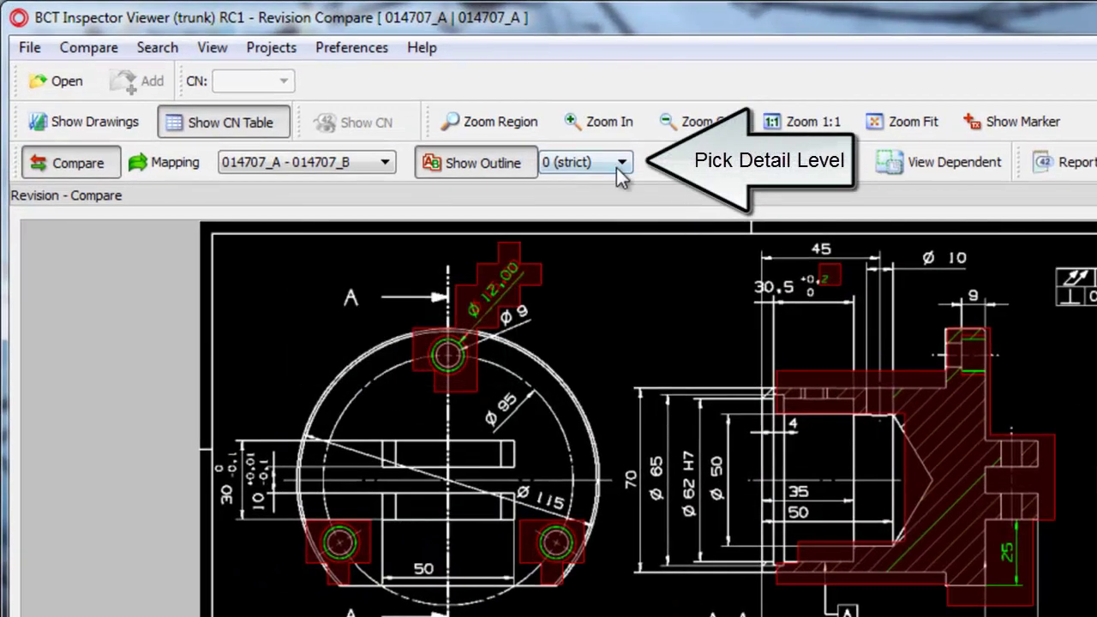
Set comparison detail to 5 (coarse), zoom to inspect the red boxes, then switch to level 2.
{"action": "left_click", "coordinate": [618, 165]}
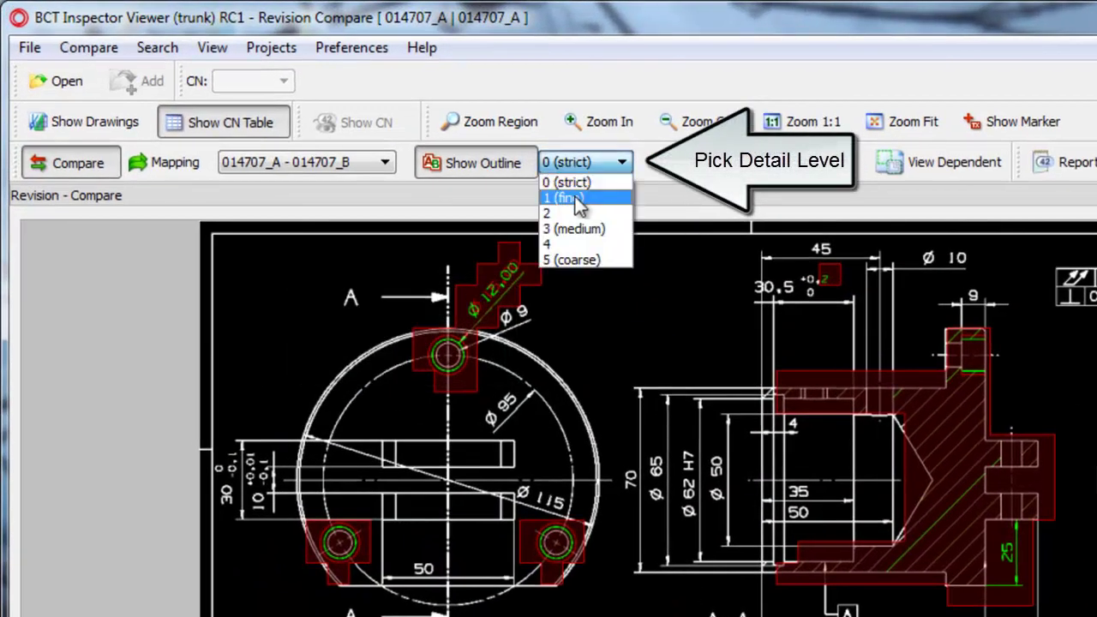
{"action": "left_click", "coordinate": [570, 260]}
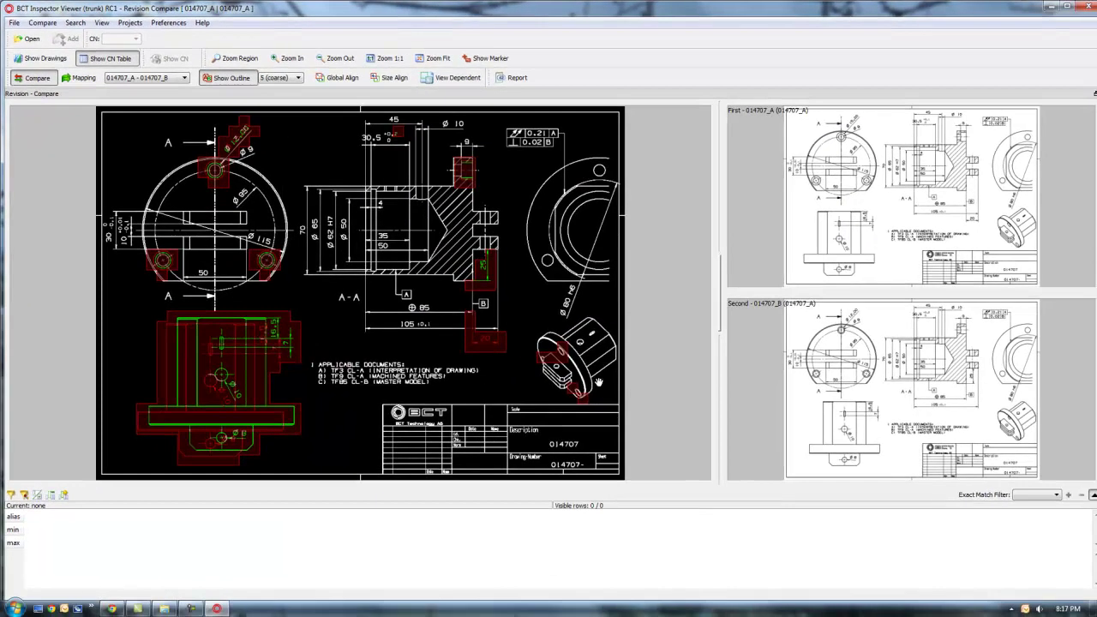
{"action": "scroll", "coordinate": [598, 382], "scroll_direction": "up", "scroll_amount": 2}
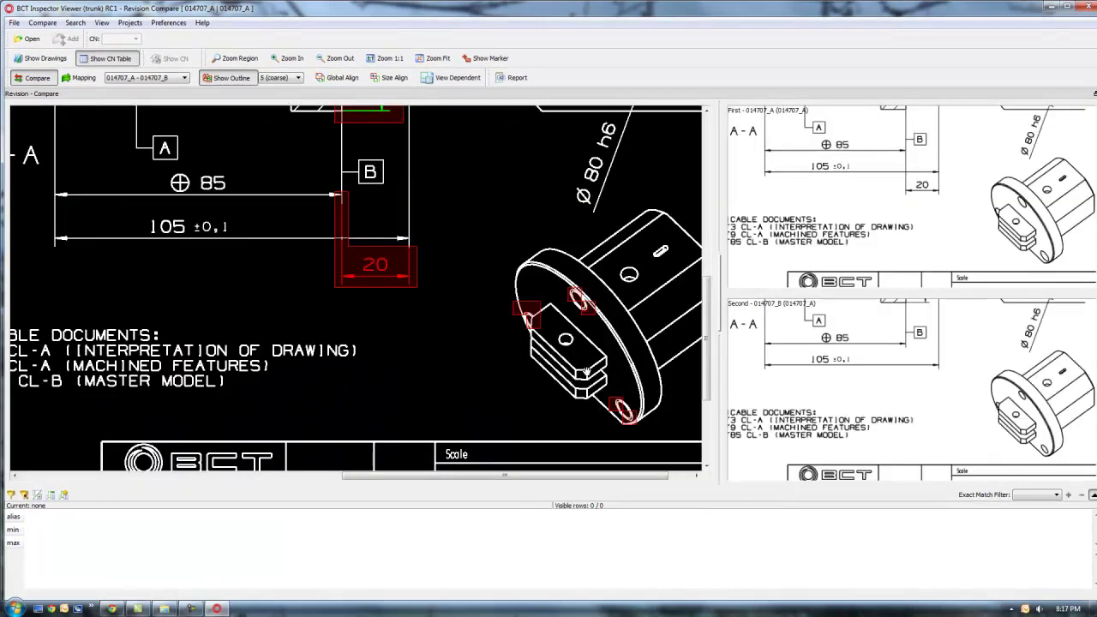
{"action": "scroll", "coordinate": [589, 313], "scroll_direction": "up", "scroll_amount": 3}
{"action": "scroll", "coordinate": [587, 343], "scroll_direction": "down", "scroll_amount": 3}
{"action": "scroll", "coordinate": [587, 351], "scroll_direction": "down", "scroll_amount": 2}
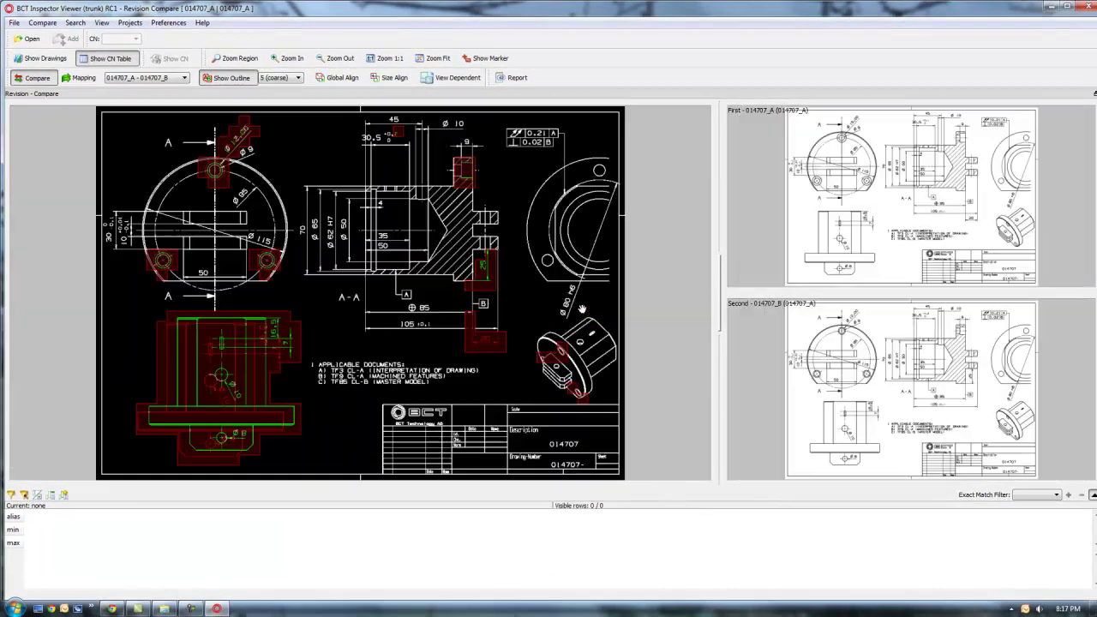
{"action": "left_click", "coordinate": [285, 80]}
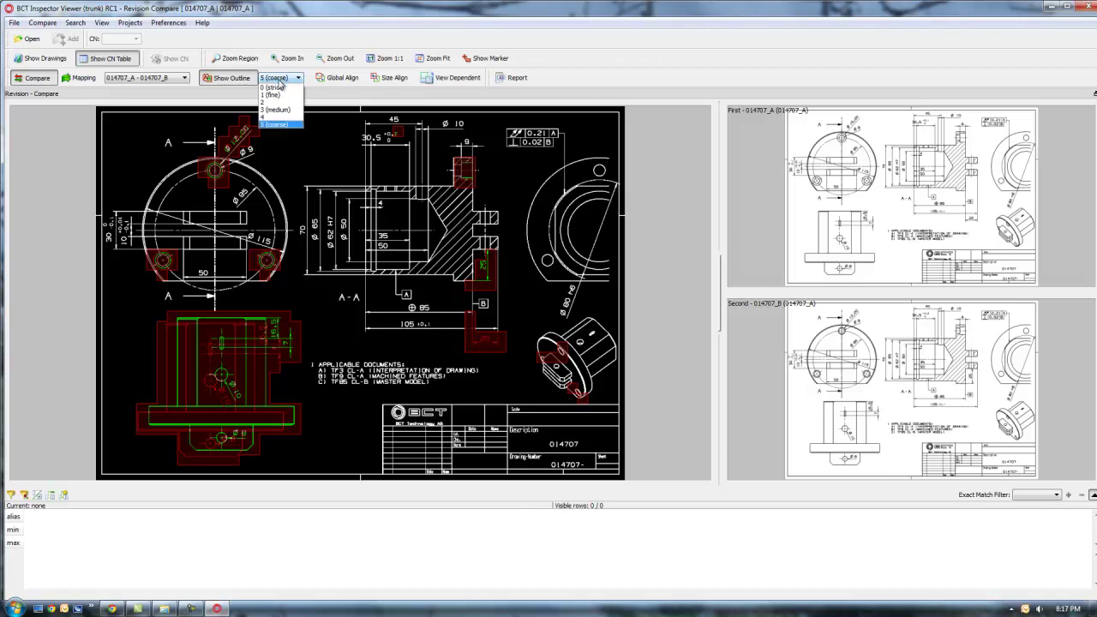
{"action": "left_click", "coordinate": [276, 102]}
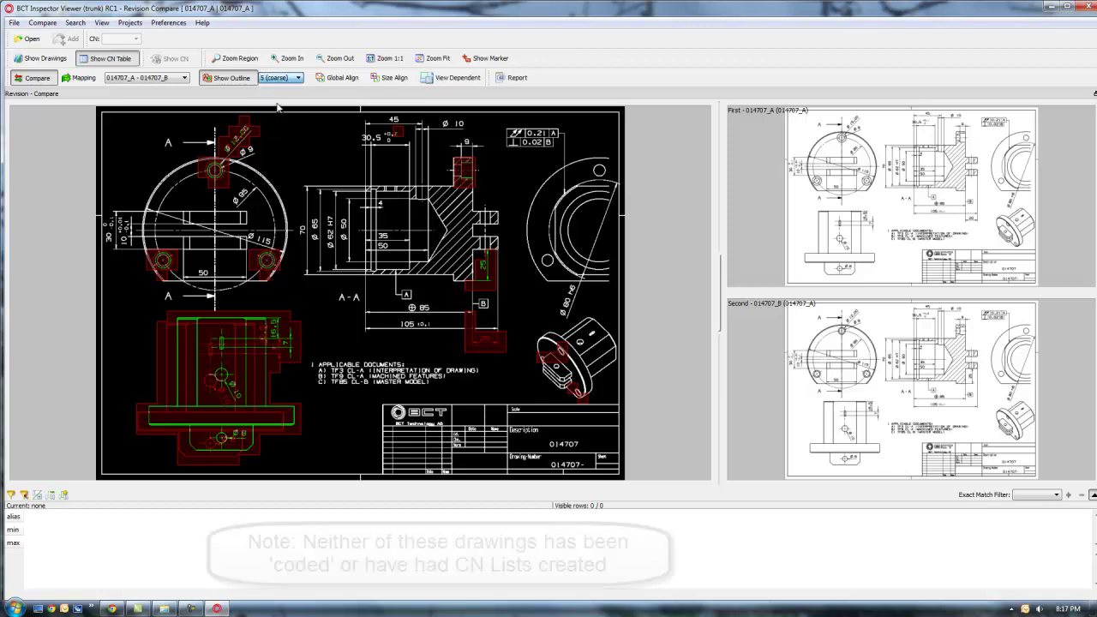
Set comparison detail to 0 (strict) and zoom across the drawing to review the additional red boxes.
{"action": "scroll", "coordinate": [581, 363], "scroll_direction": "up", "scroll_amount": 5}
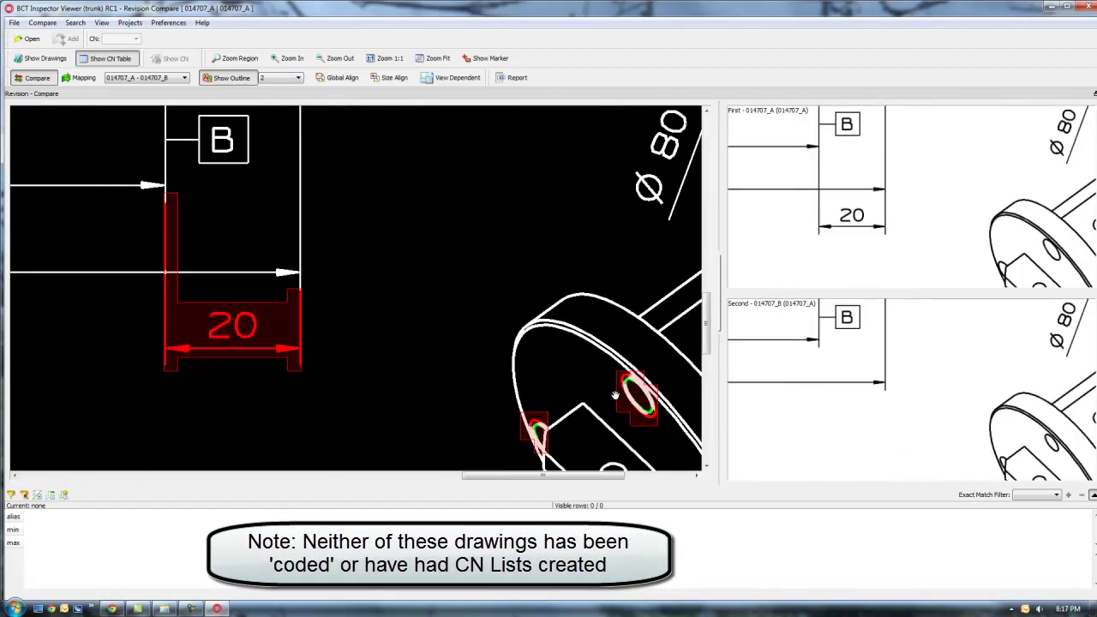
{"action": "left_click", "coordinate": [299, 80]}
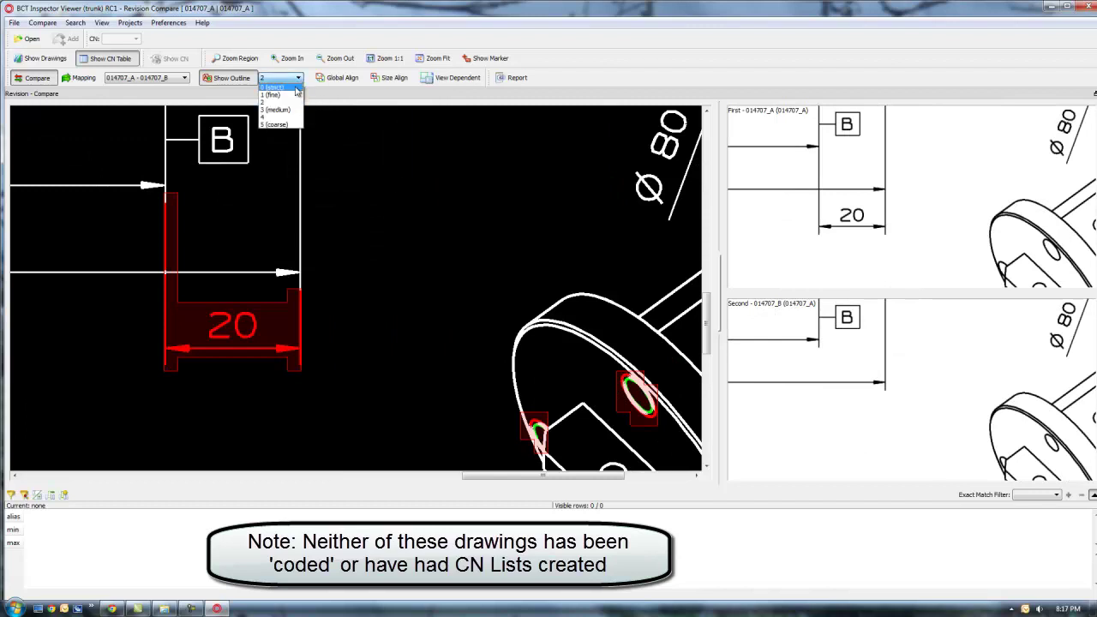
{"action": "left_click", "coordinate": [295, 88]}
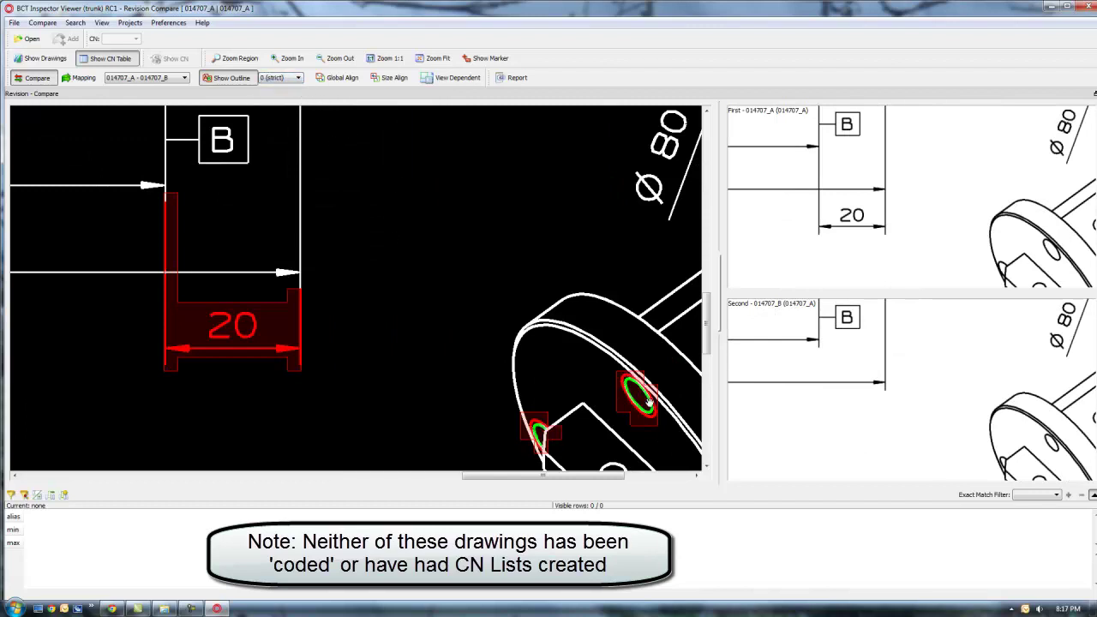
{"action": "scroll", "coordinate": [649, 401], "scroll_direction": "down", "scroll_amount": 5}
{"action": "scroll", "coordinate": [514, 360], "scroll_direction": "down", "scroll_amount": 2}
{"action": "scroll", "coordinate": [437, 328], "scroll_direction": "up", "scroll_amount": 3}
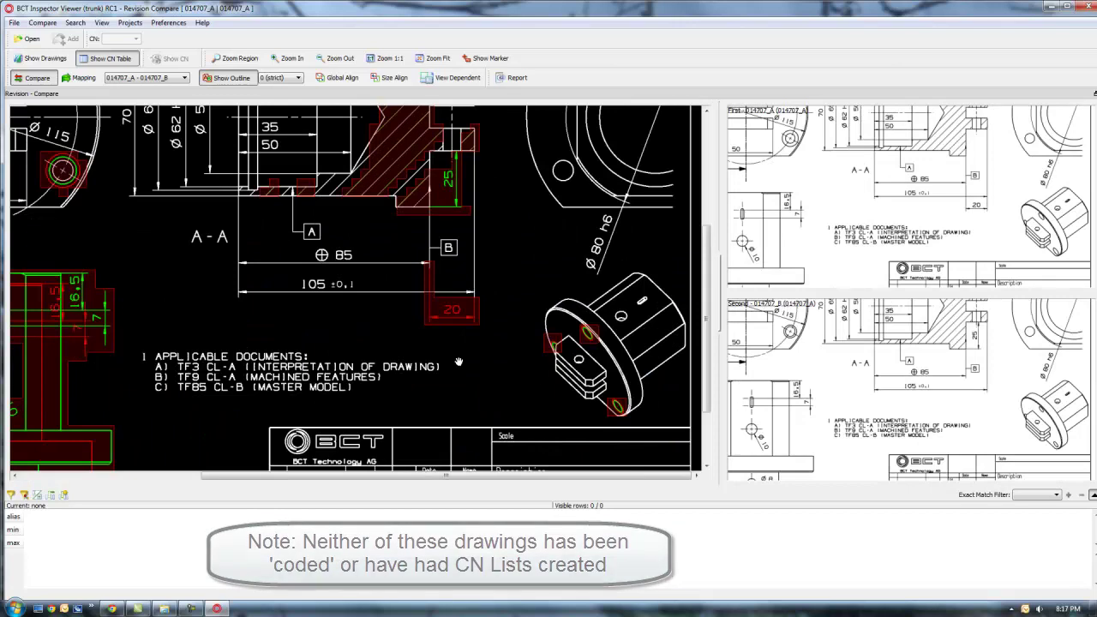
{"action": "scroll", "coordinate": [437, 327], "scroll_direction": "down", "scroll_amount": 3}
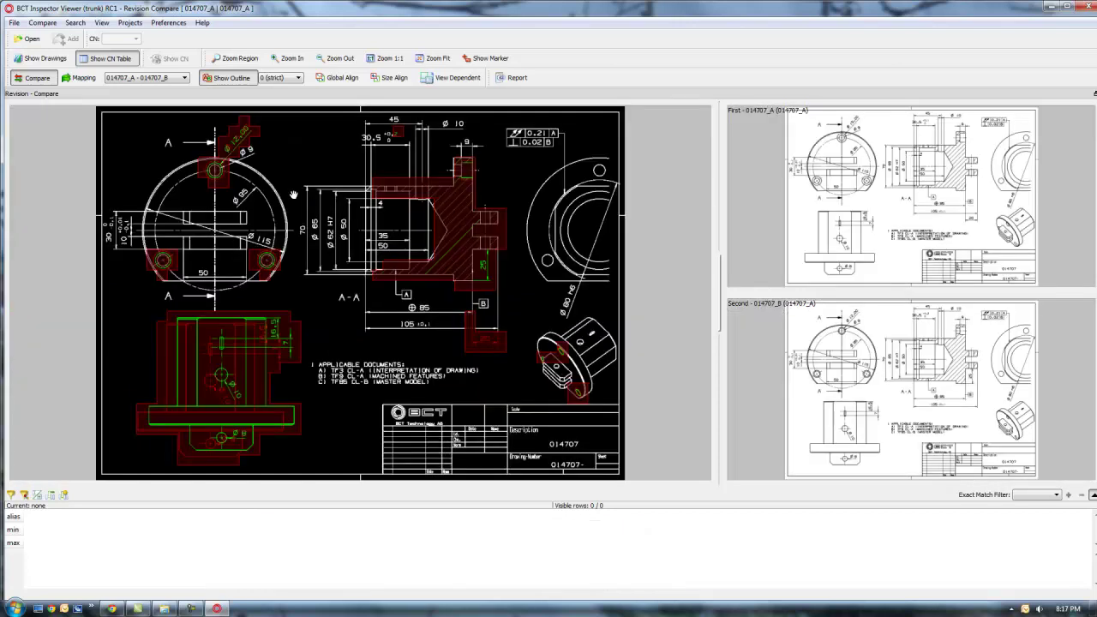